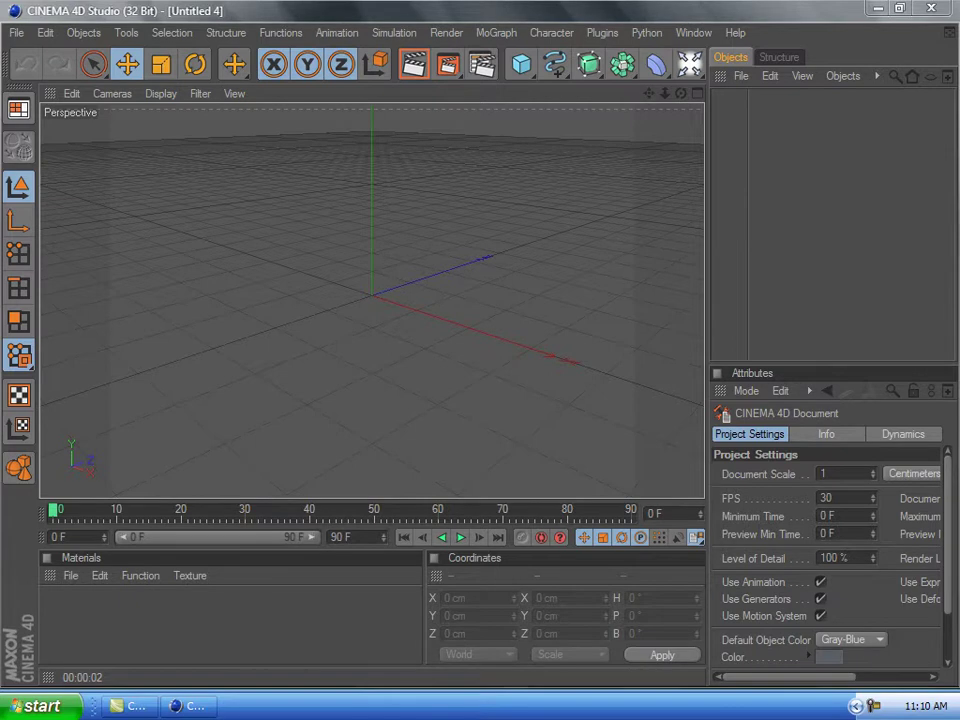
Step: Add a MoText object to the scene and set its alignment to Middle
{"action": "left_click", "coordinate": [496, 32]}
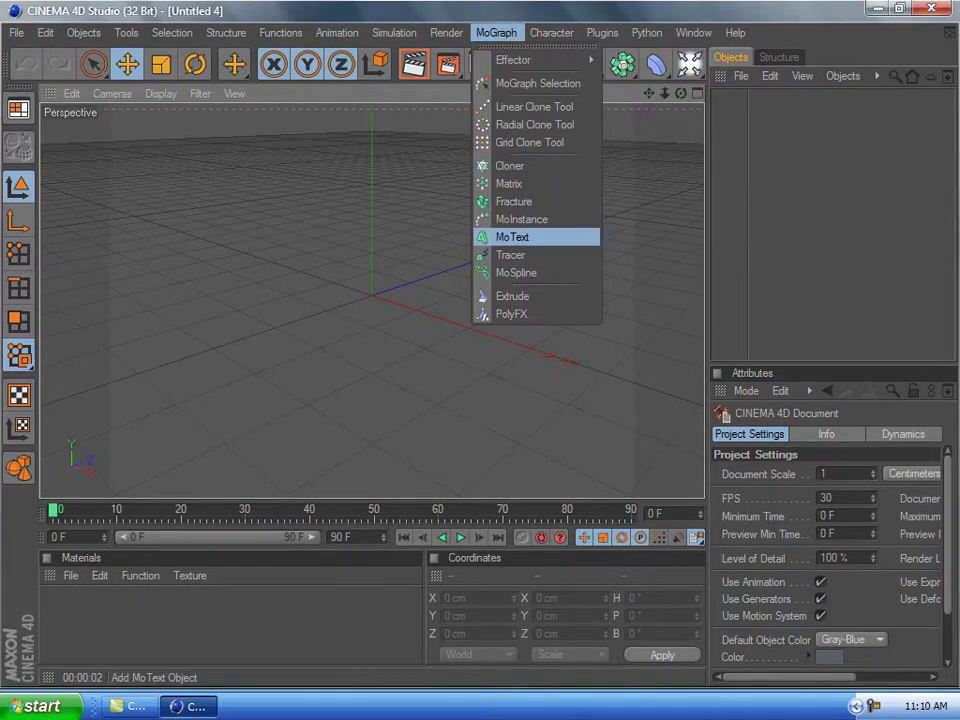
{"action": "left_click", "coordinate": [508, 236]}
{"action": "left_click", "coordinate": [874, 618]}
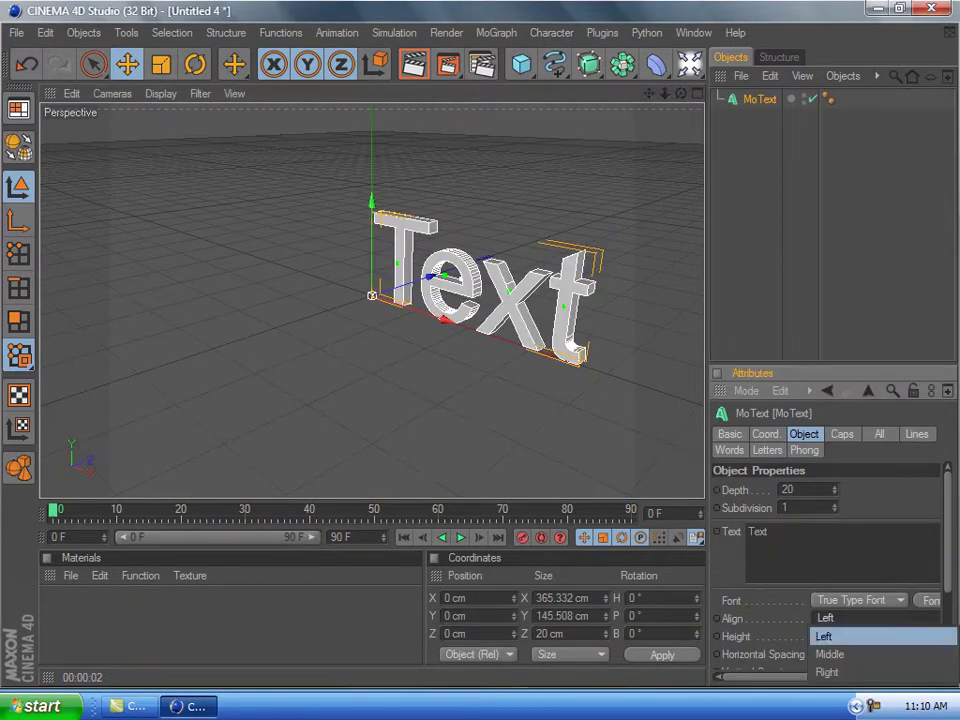
{"action": "left_click", "coordinate": [836, 654]}
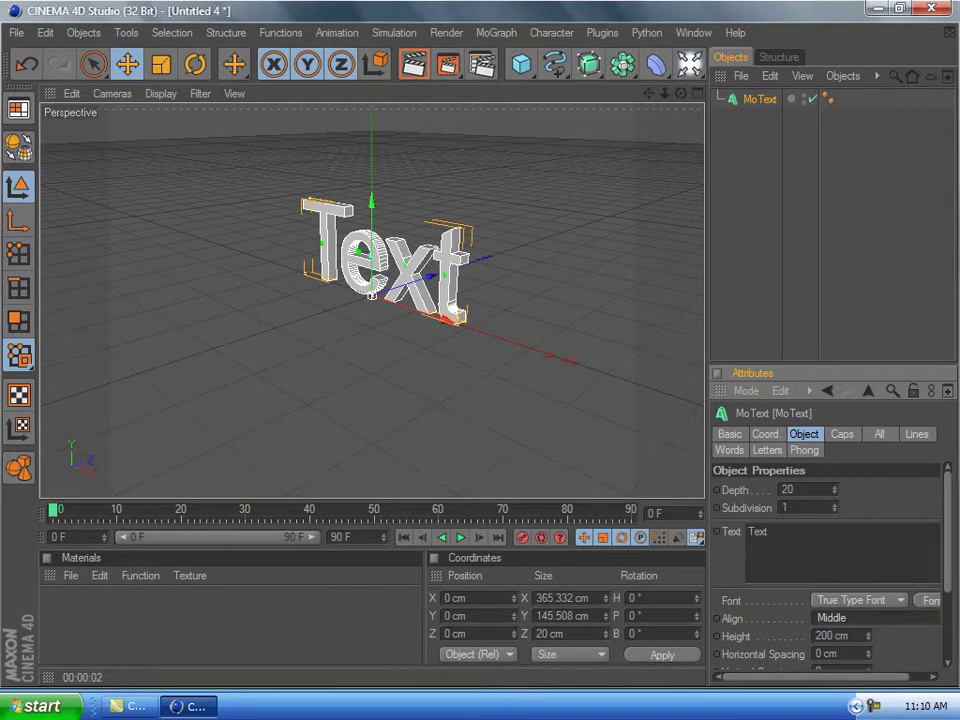
Step: Change the MoText object's text to "RT" and set its depth to 40
{"action": "double_click", "coordinate": [758, 532]}
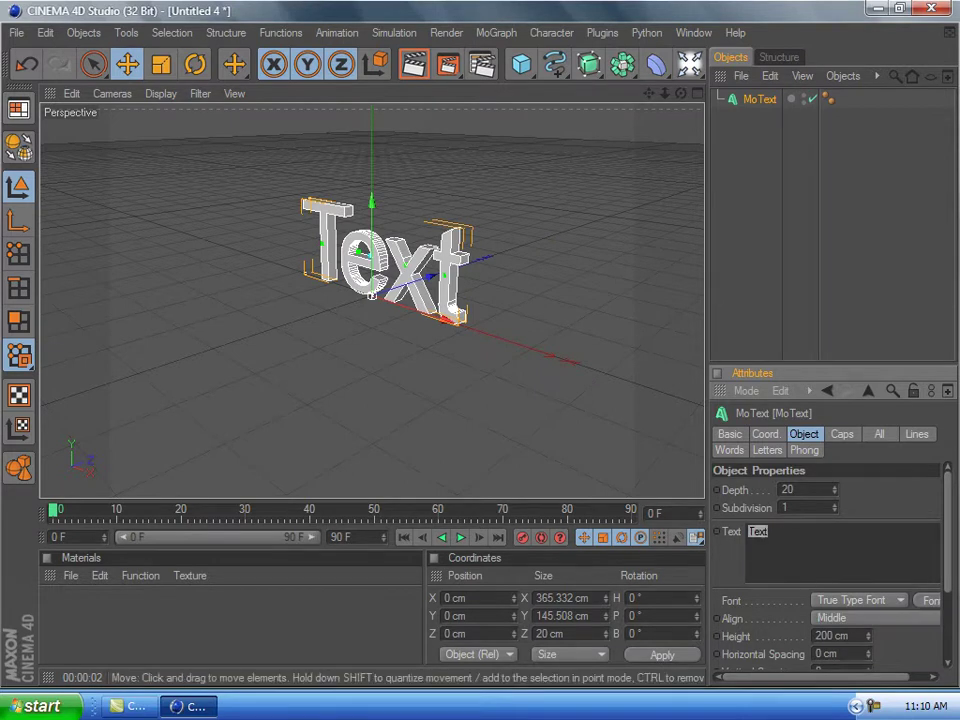
{"action": "type", "text": "RT"}
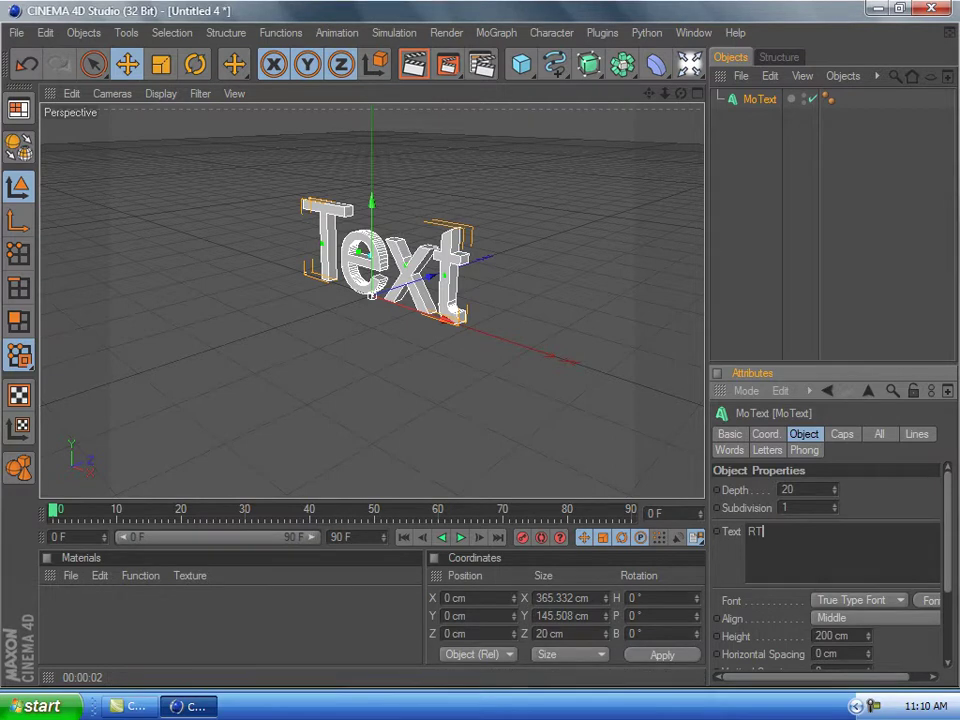
{"action": "key", "text": "Tab"}
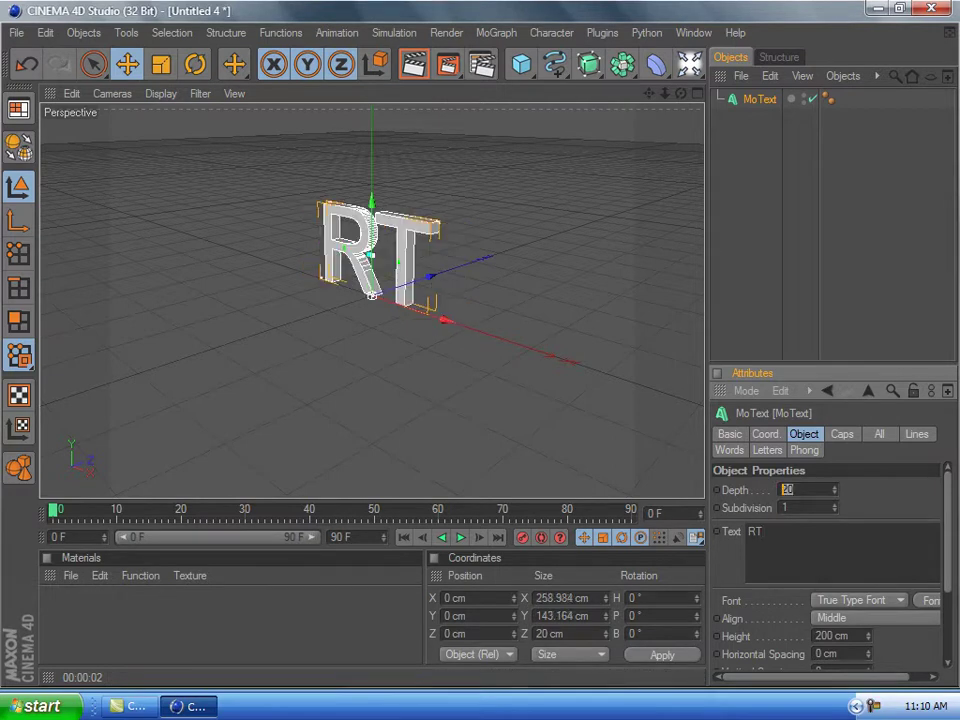
{"action": "type", "text": "40"}
Step: Set the font of the RT text to Counter-Strike
{"action": "left_click", "coordinate": [930, 601]}
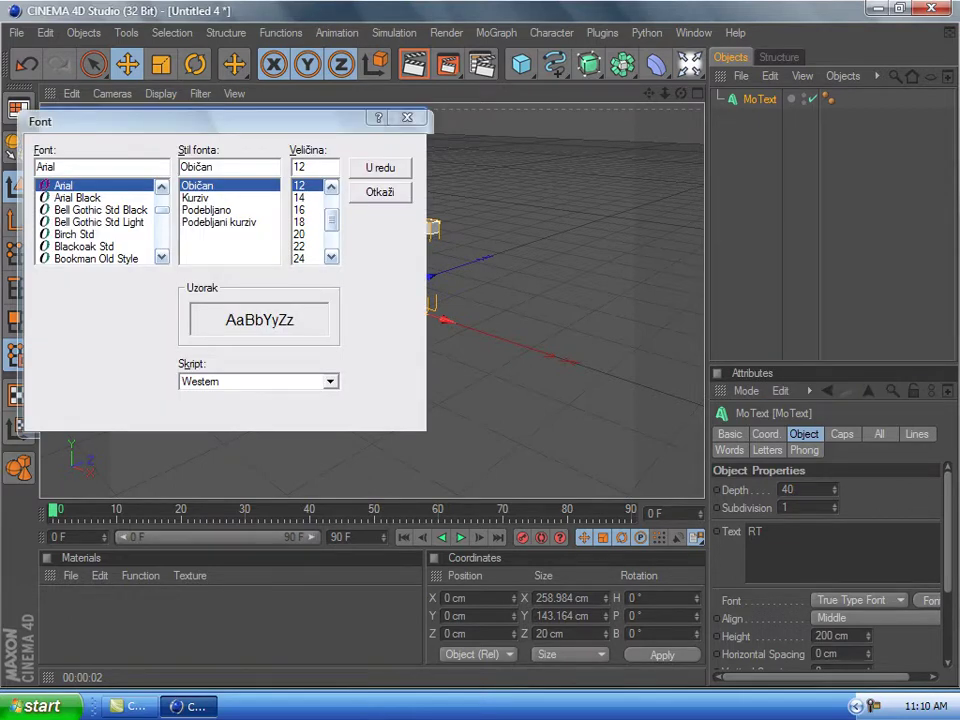
{"action": "type", "text": "c"}
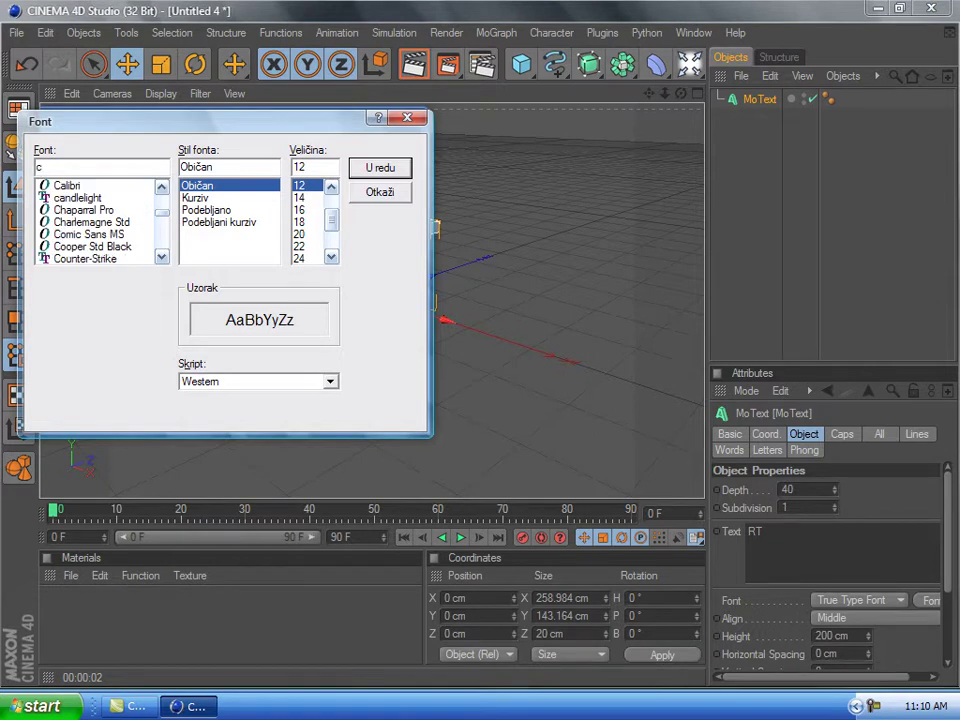
{"action": "left_click", "coordinate": [85, 259]}
{"action": "left_click", "coordinate": [380, 168]}
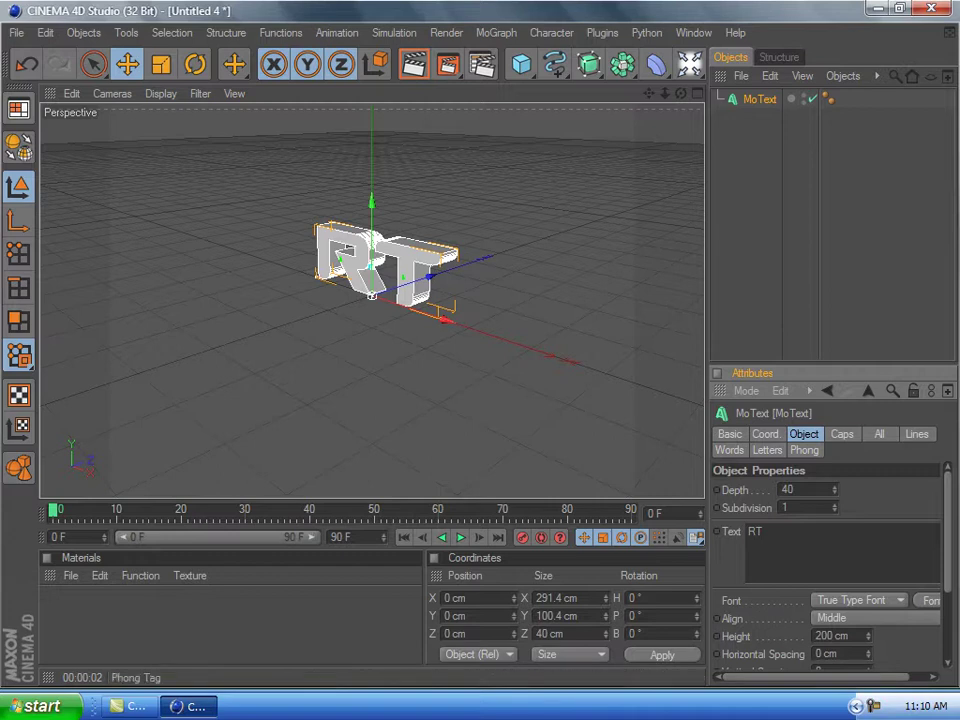
Step: Duplicate the MoText object by copying and pasting it
{"action": "left_click", "coordinate": [760, 99]}
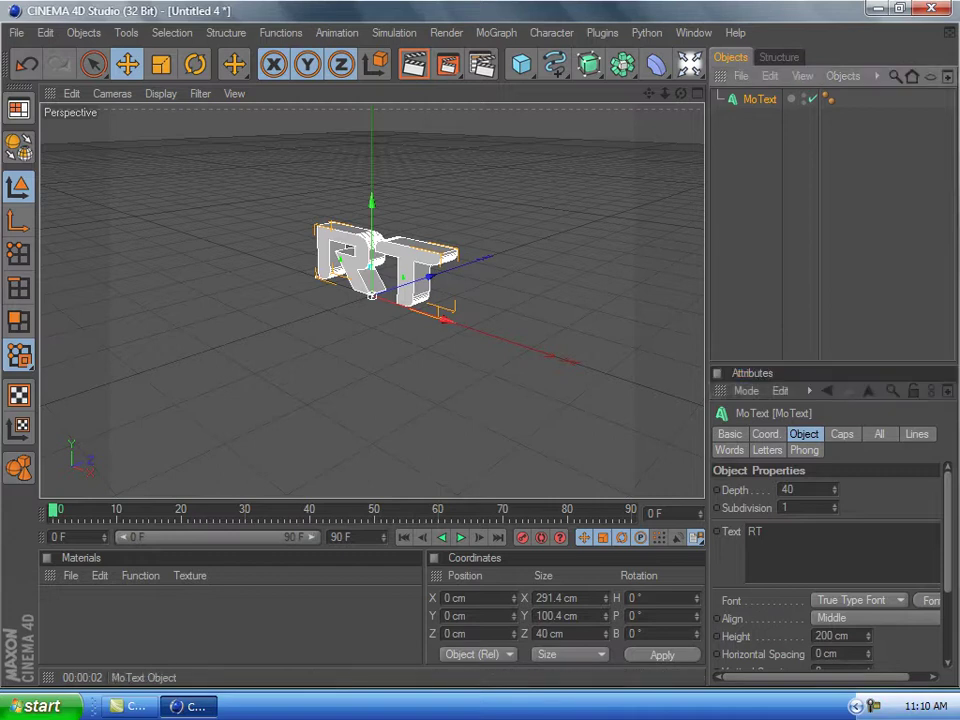
{"action": "key", "text": "ctrl+c"}
{"action": "key", "text": "ctrl+v"}
Step: Set both the start and end caps of the original MoText object to Fillet Cap
{"action": "left_click", "coordinate": [760, 118]}
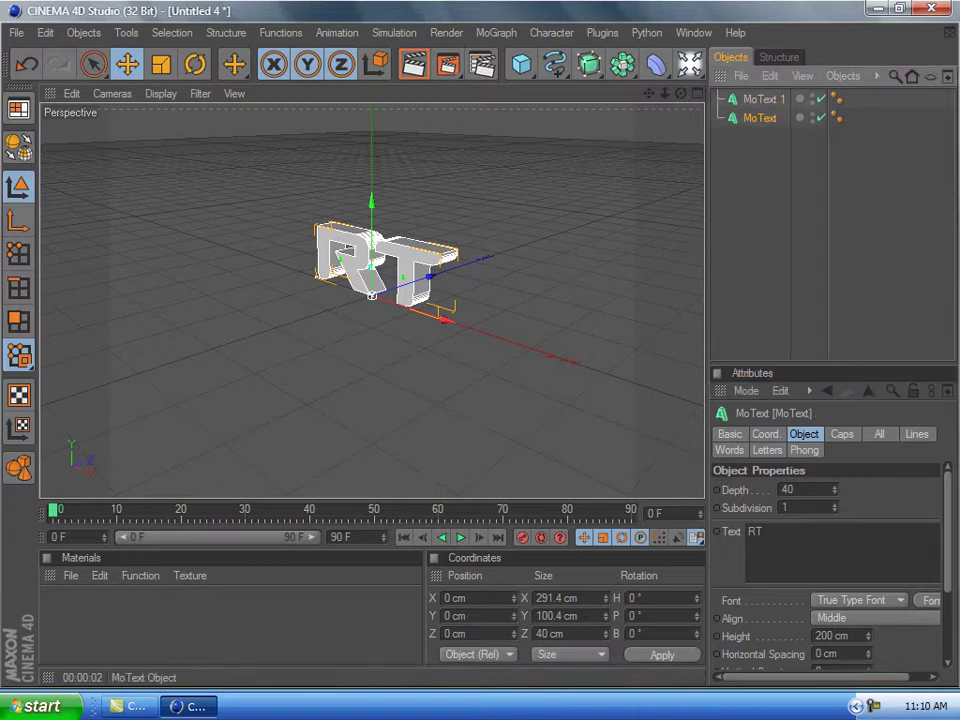
{"action": "left_click", "coordinate": [842, 434]}
{"action": "left_click", "coordinate": [850, 490]}
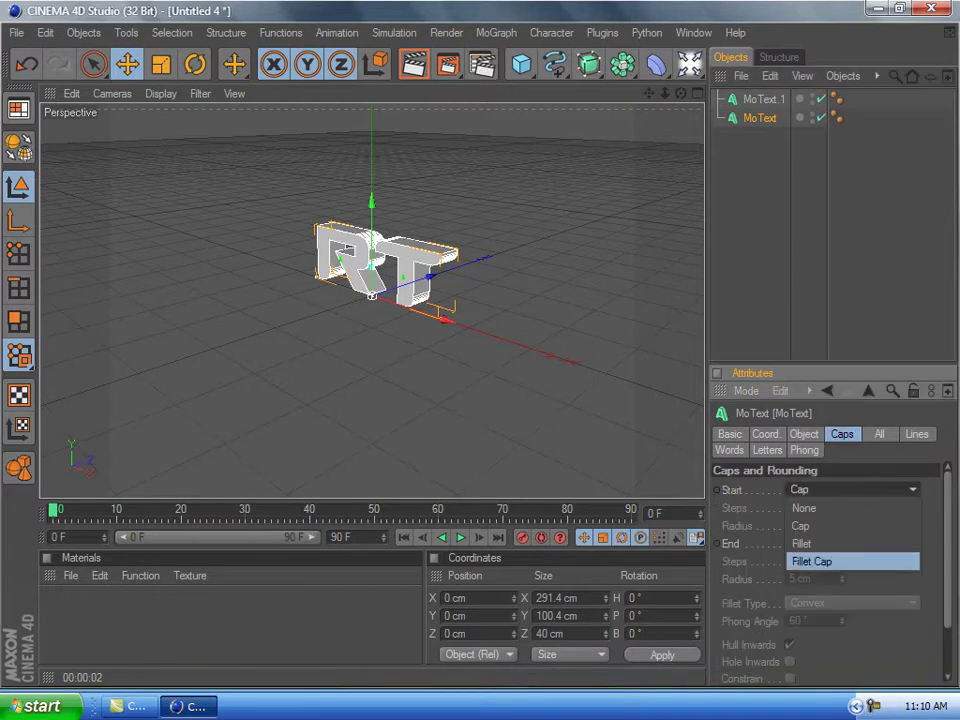
{"action": "left_click", "coordinate": [830, 561]}
{"action": "left_click", "coordinate": [850, 543]}
{"action": "left_click", "coordinate": [830, 615]}
Step: Set the start and end fillets of the original MoText to 15 steps and a 3 cm radius
{"action": "double_click", "coordinate": [797, 508]}
{"action": "type", "text": "15"}
{"action": "double_click", "coordinate": [795, 562]}
{"action": "type", "text": "15"}
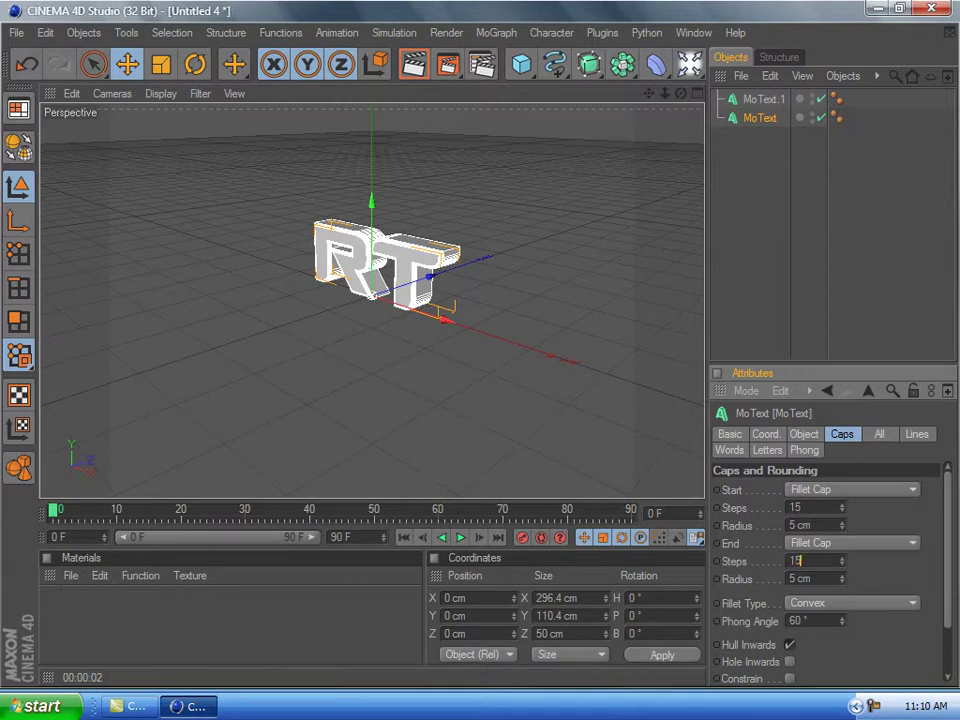
{"action": "double_click", "coordinate": [793, 525]}
{"action": "type", "text": "3"}
{"action": "double_click", "coordinate": [793, 579]}
{"action": "type", "text": "3"}
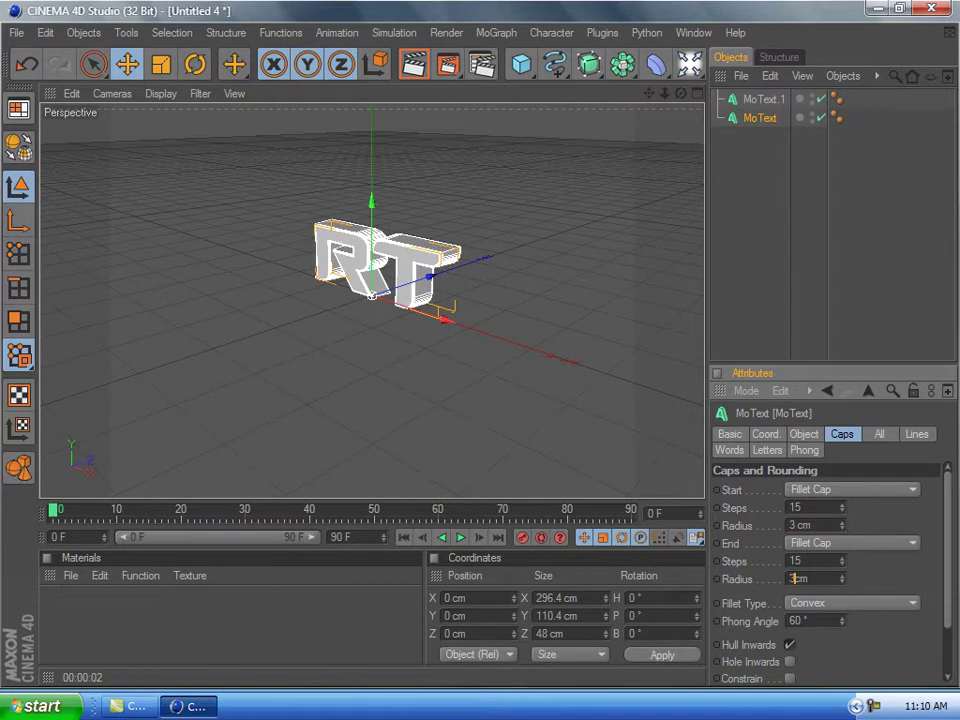
{"action": "type", "text": "3"}
{"action": "key", "text": "Return"}
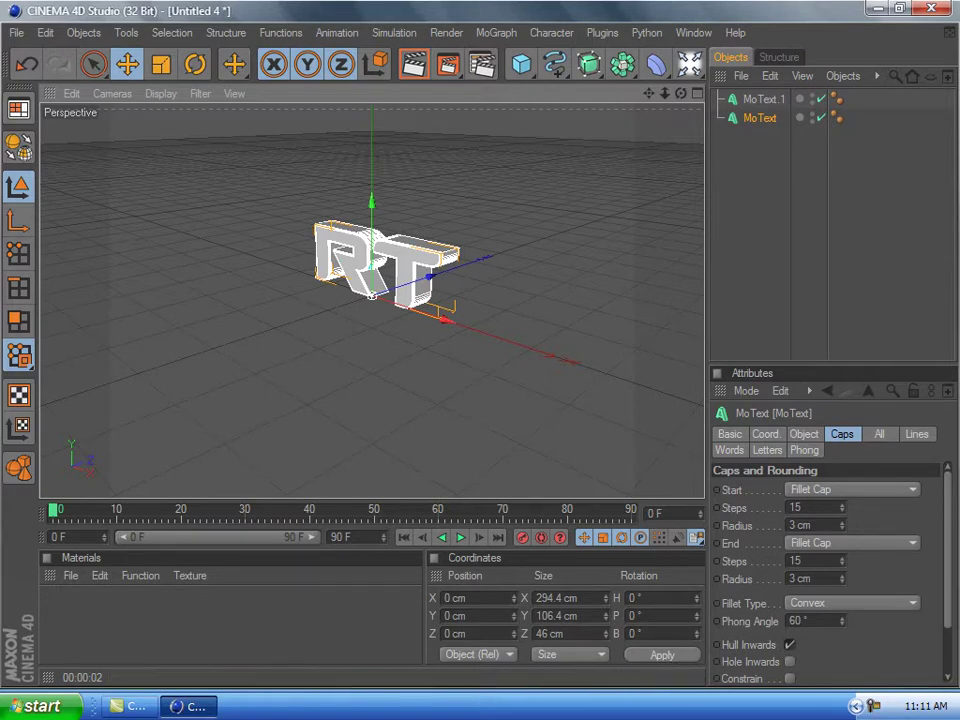
Step: Create two Nukei shader materials
{"action": "left_click", "coordinate": [71, 576]}
{"action": "mouse_move", "coordinate": [105, 372]}
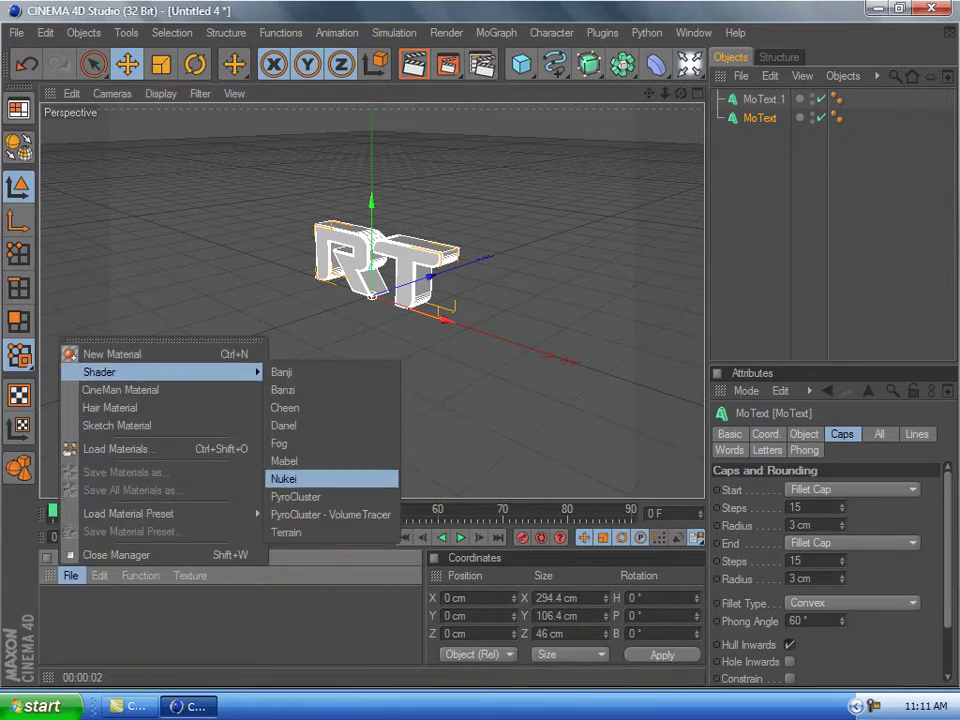
{"action": "left_click", "coordinate": [284, 478]}
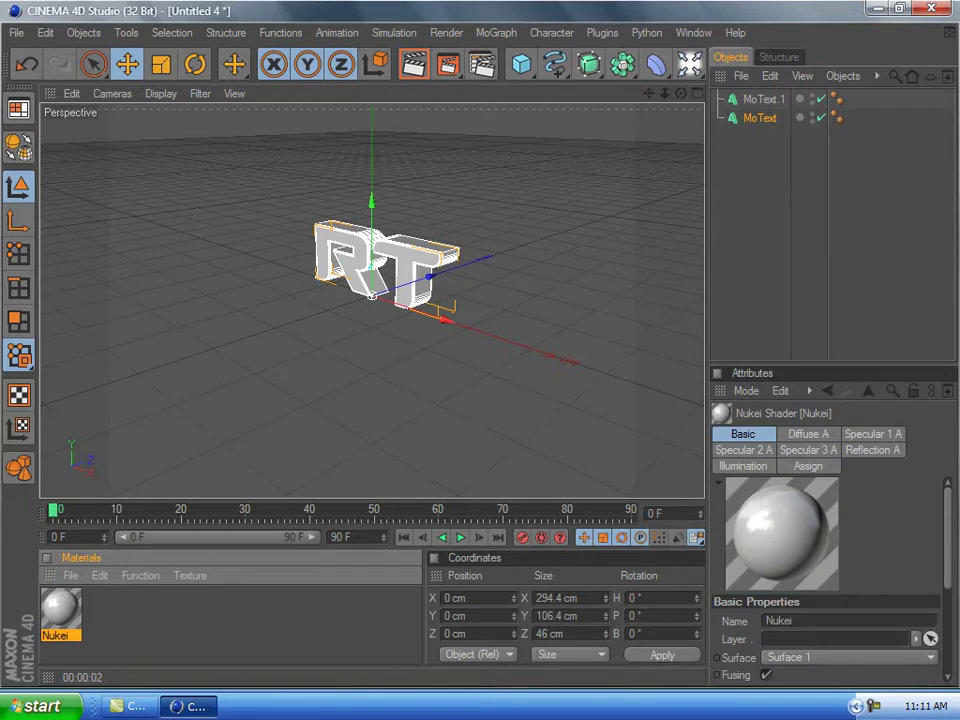
{"action": "left_click", "coordinate": [71, 575]}
{"action": "mouse_move", "coordinate": [100, 371]}
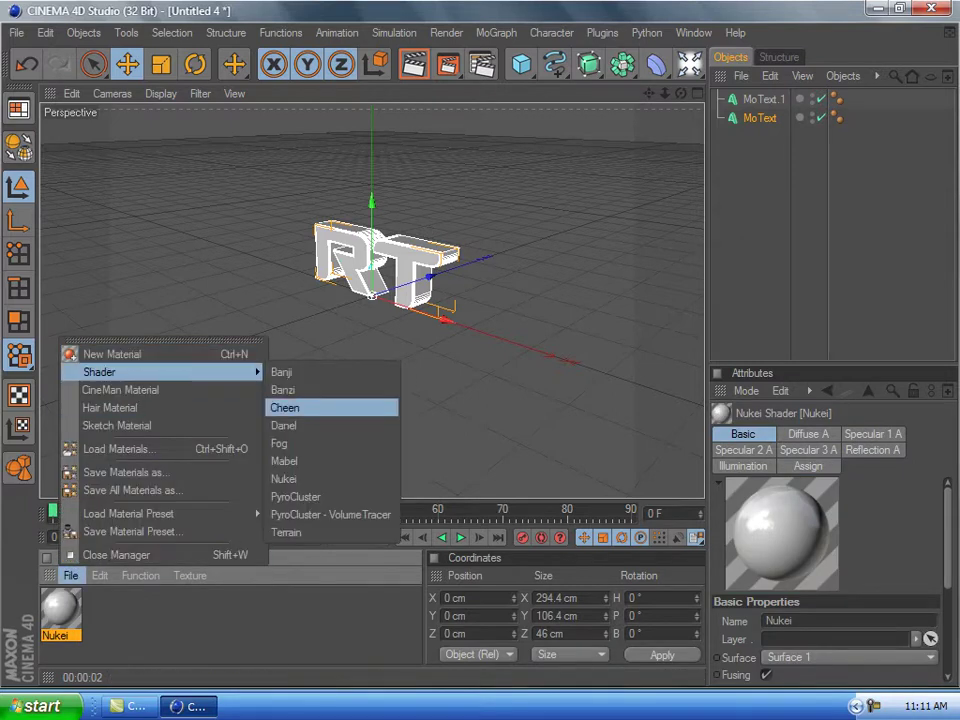
{"action": "left_click", "coordinate": [284, 478]}
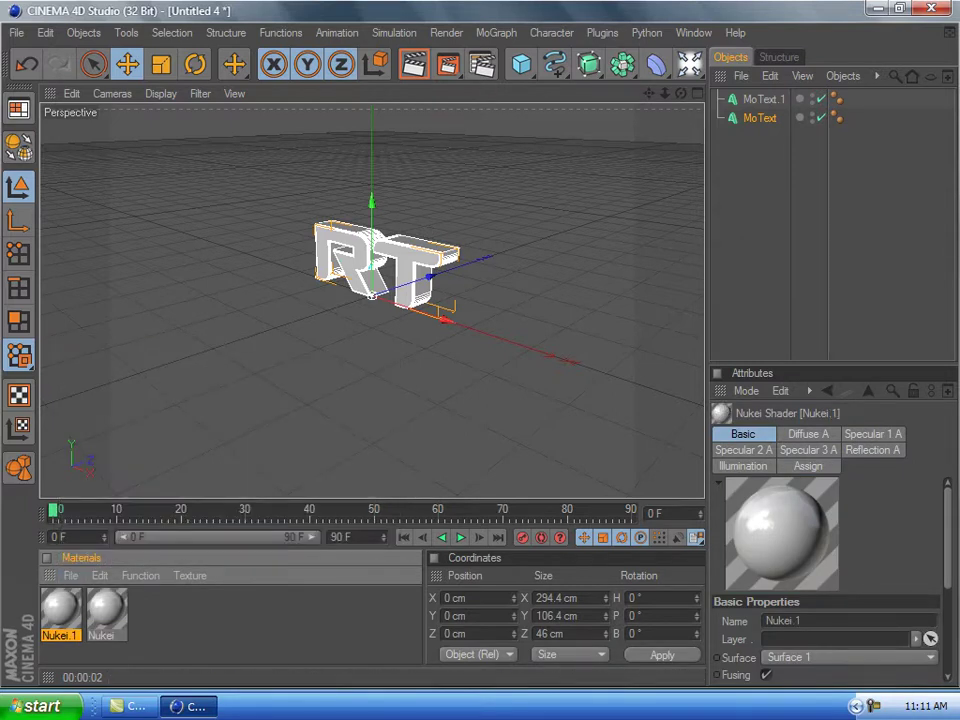
Step: Change the diffuse colour of the Nukei material to near-black
{"action": "double_click", "coordinate": [106, 609]}
{"action": "left_click", "coordinate": [485, 191]}
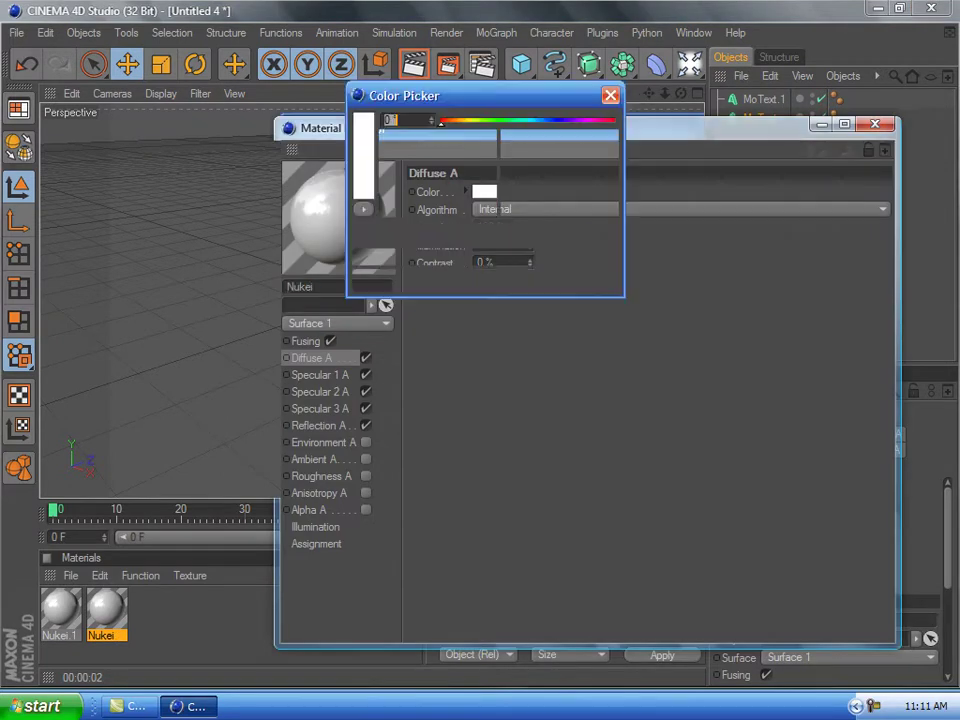
{"action": "left_click", "coordinate": [383, 208]}
{"action": "left_click", "coordinate": [453, 281]}
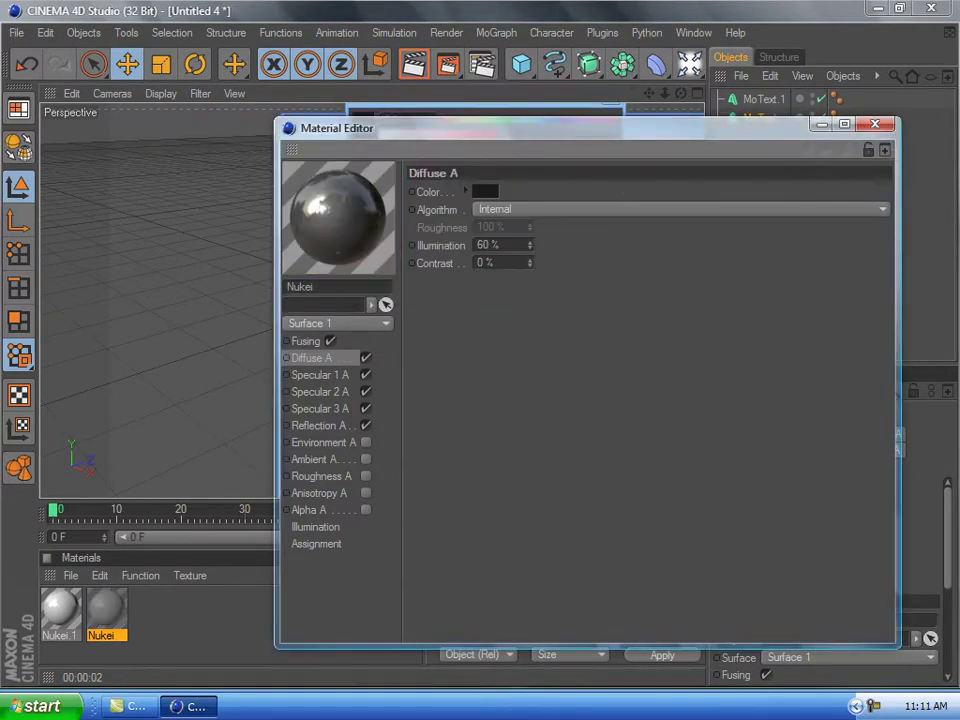
{"action": "left_click", "coordinate": [875, 124]}
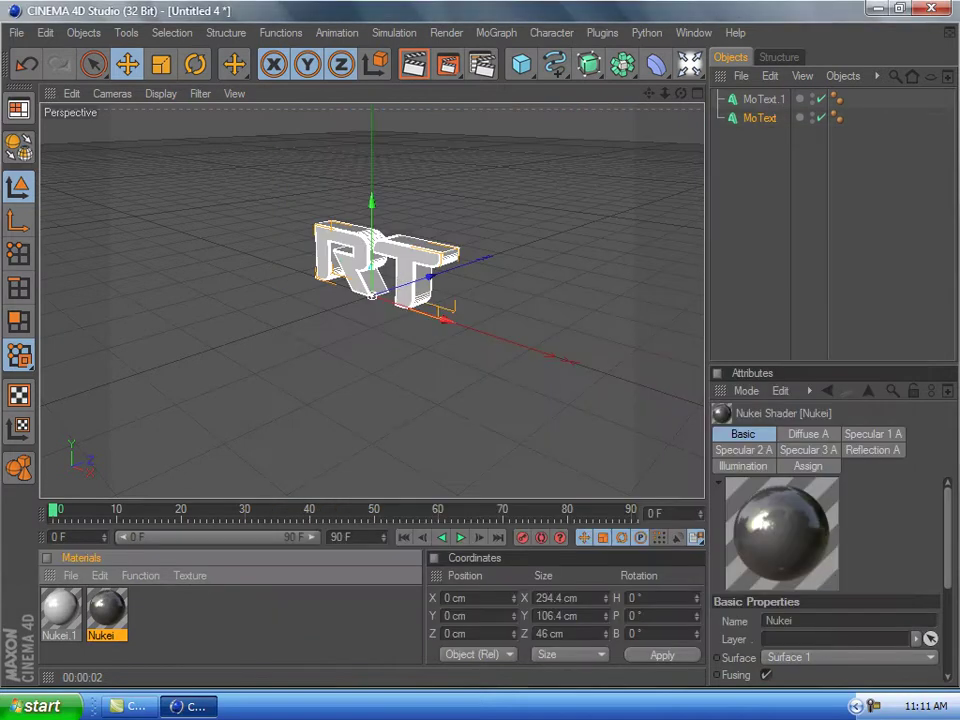
Step: Change the diffuse colour of the Nukei.1 material to a fully saturated lime green with a hue of 79°
{"action": "left_click", "coordinate": [61, 609]}
{"action": "double_click", "coordinate": [61, 609]}
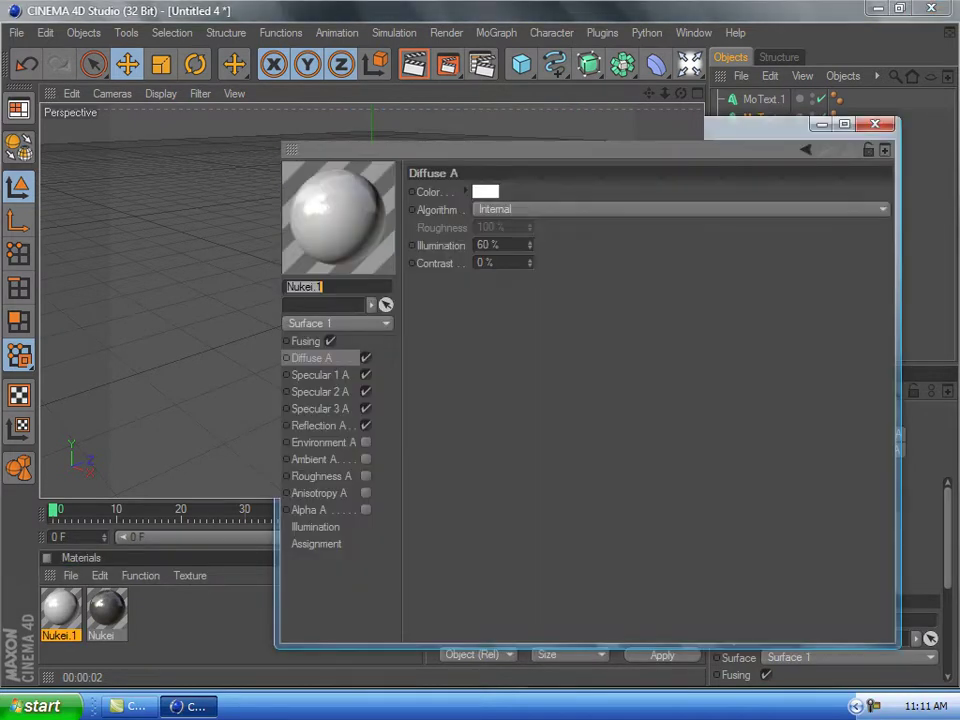
{"action": "left_click", "coordinate": [485, 191]}
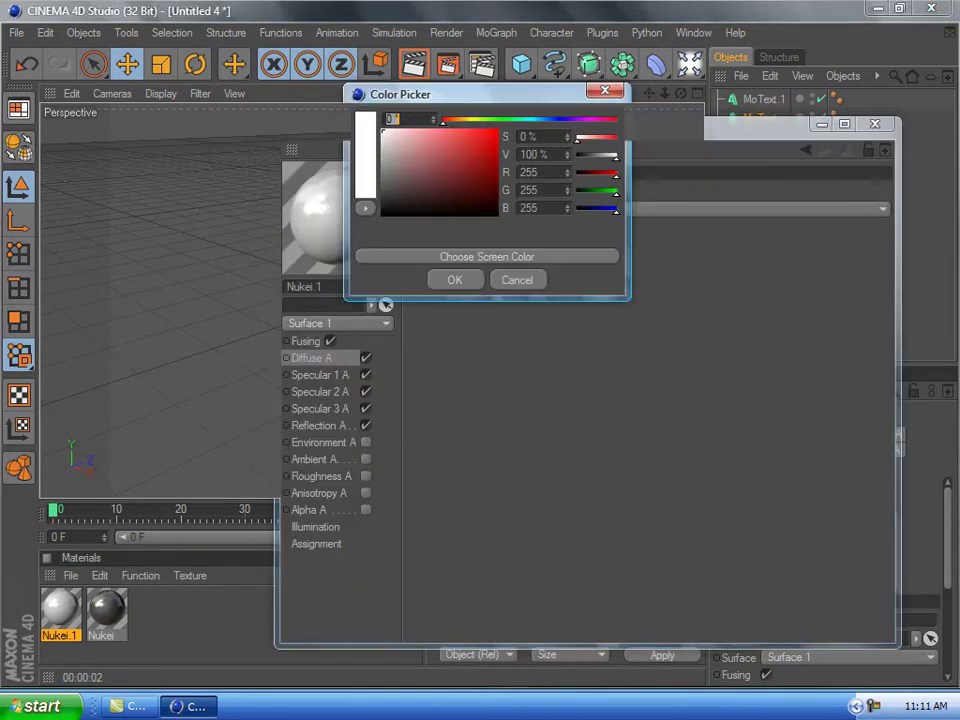
{"action": "mouse_move", "coordinate": [480, 120]}
{"action": "left_mouse_down"}
{"action": "mouse_move", "coordinate": [494, 120]}
{"action": "mouse_move", "coordinate": [481, 120]}
{"action": "left_mouse_up"}
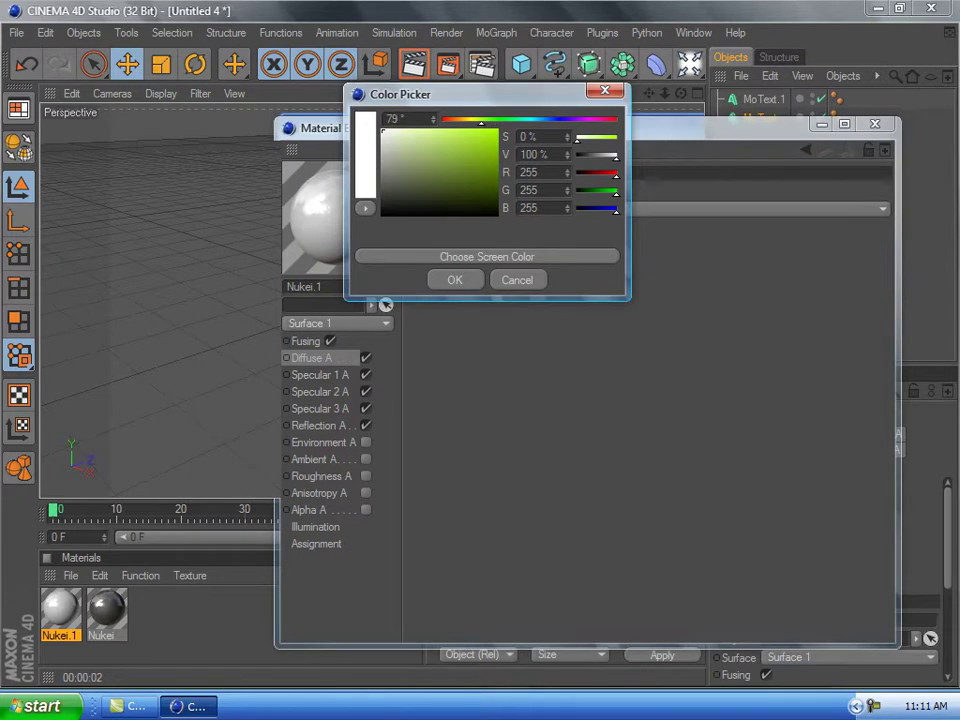
{"action": "left_click", "coordinate": [497, 130]}
{"action": "left_click", "coordinate": [455, 280]}
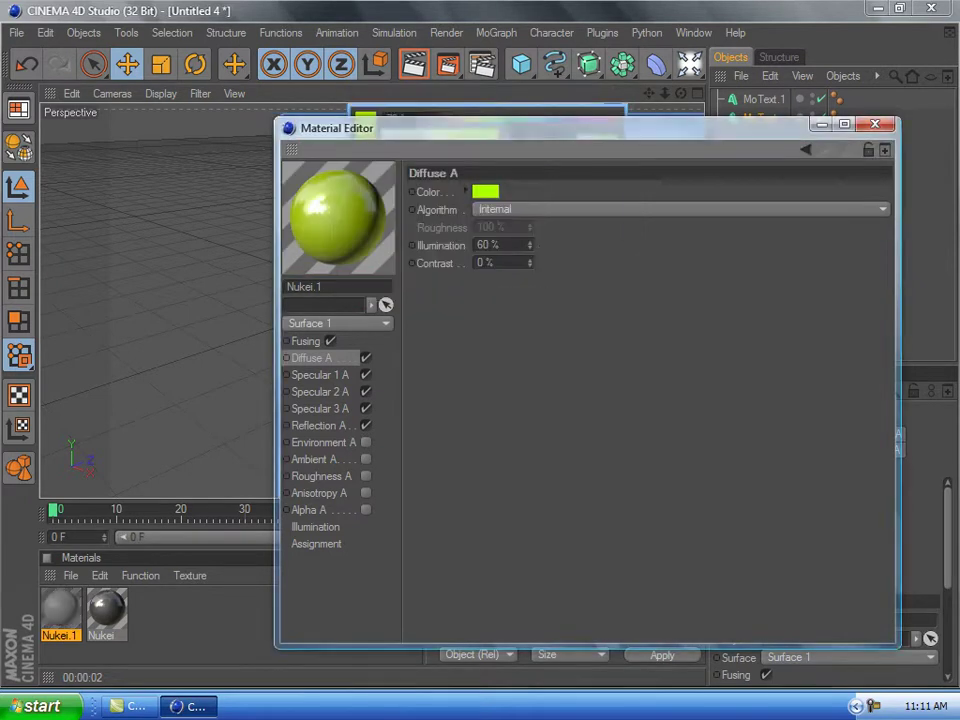
{"action": "left_click", "coordinate": [875, 124]}
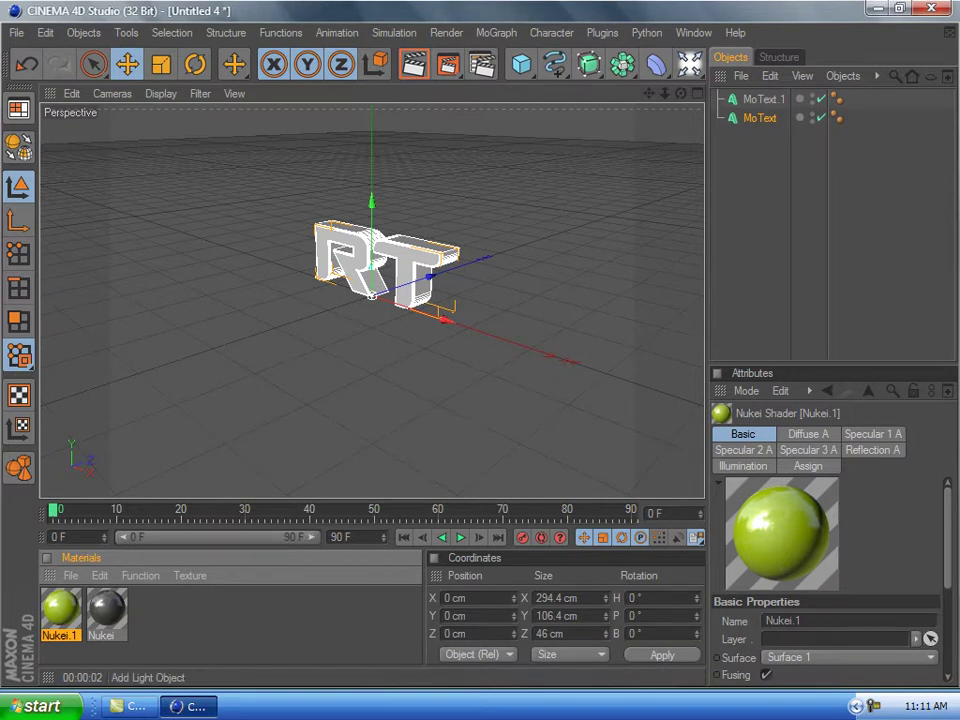
Step: Add a camera object to the scene and set the viewport to use the Editor Camera
{"action": "left_click", "coordinate": [690, 65]}
{"action": "left_click", "coordinate": [755, 184]}
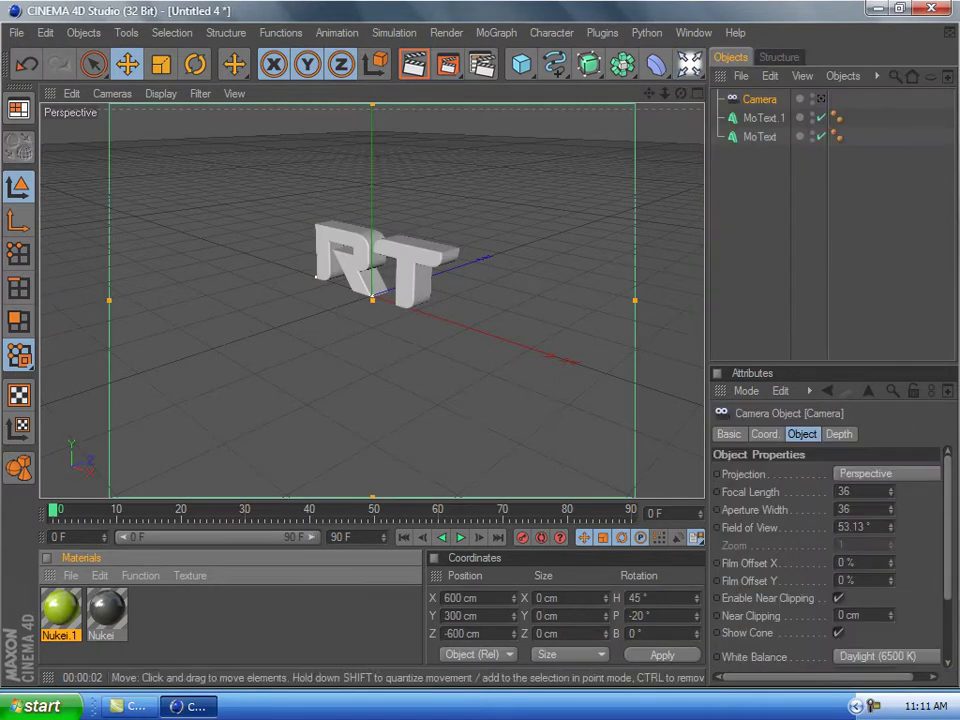
{"action": "left_click", "coordinate": [112, 93]}
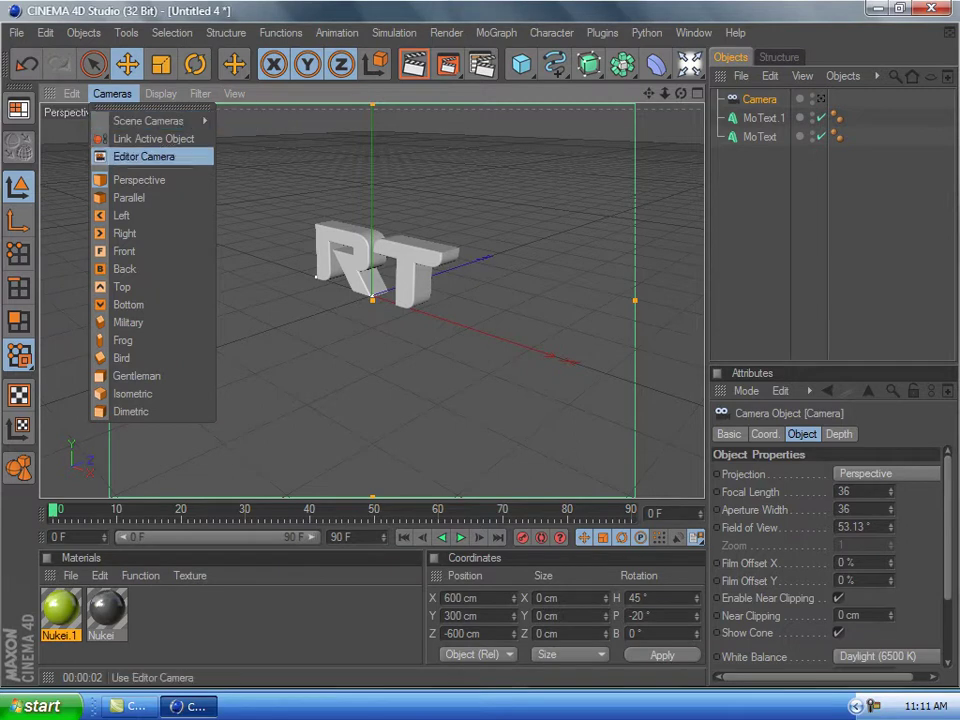
{"action": "left_click", "coordinate": [143, 156]}
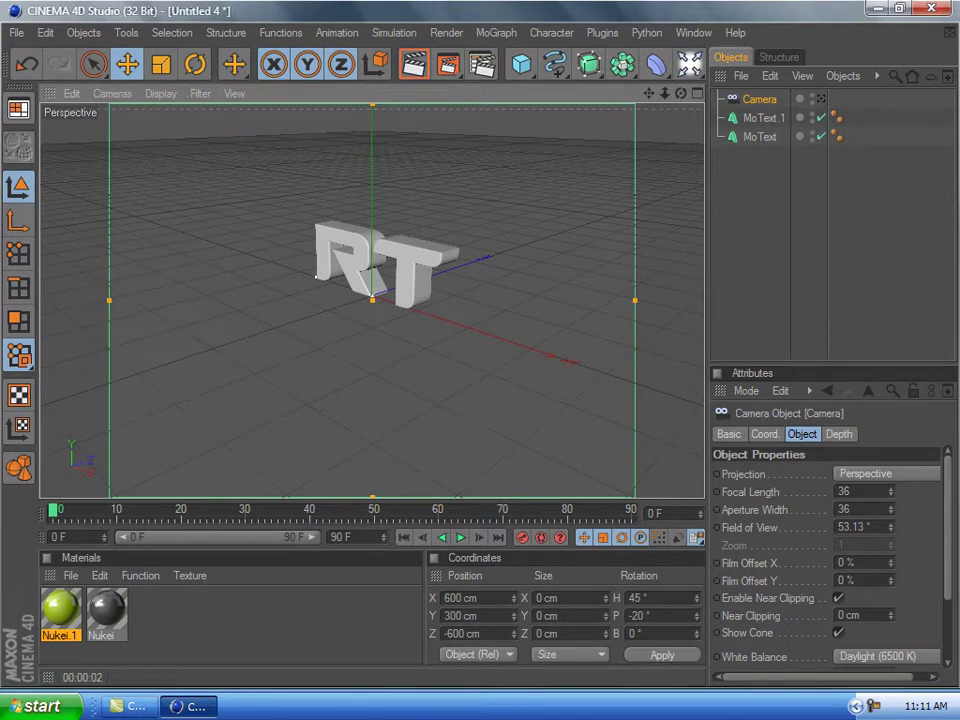
Step: Reduce the extrusion depth of the MoText object that has the fillet caps
{"action": "left_click", "coordinate": [763, 118]}
{"action": "left_click_drag", "start_coordinate": [681, 93], "coordinate": [640, 94]}
{"action": "scroll", "coordinate": [372, 300], "scroll_direction": "up", "scroll_amount": 1}
{"action": "scroll", "coordinate": [372, 300], "scroll_direction": "up", "scroll_amount": 1}
{"action": "scroll", "coordinate": [372, 300], "scroll_direction": "up", "scroll_amount": 1}
{"action": "scroll", "coordinate": [372, 300], "scroll_direction": "up", "scroll_amount": 1}
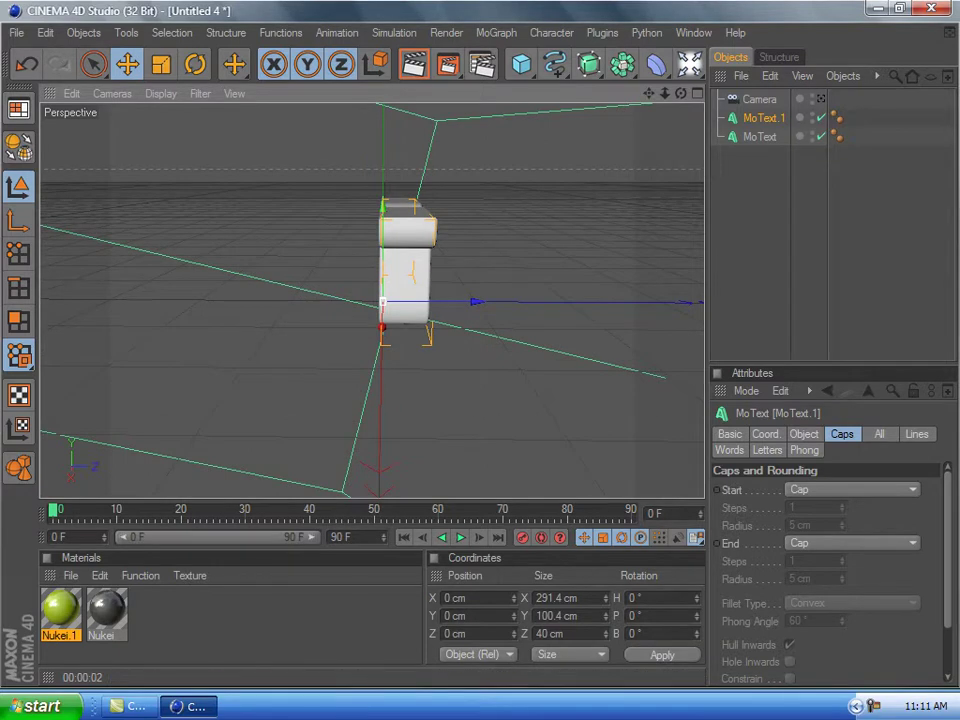
{"action": "left_click", "coordinate": [759, 137]}
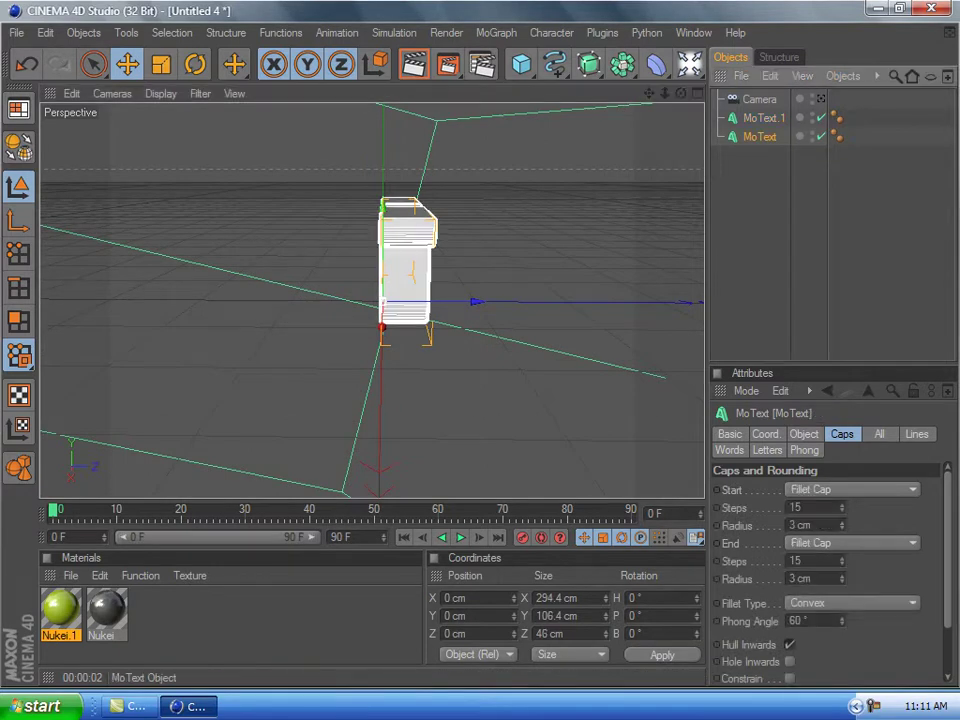
{"action": "left_click", "coordinate": [804, 434]}
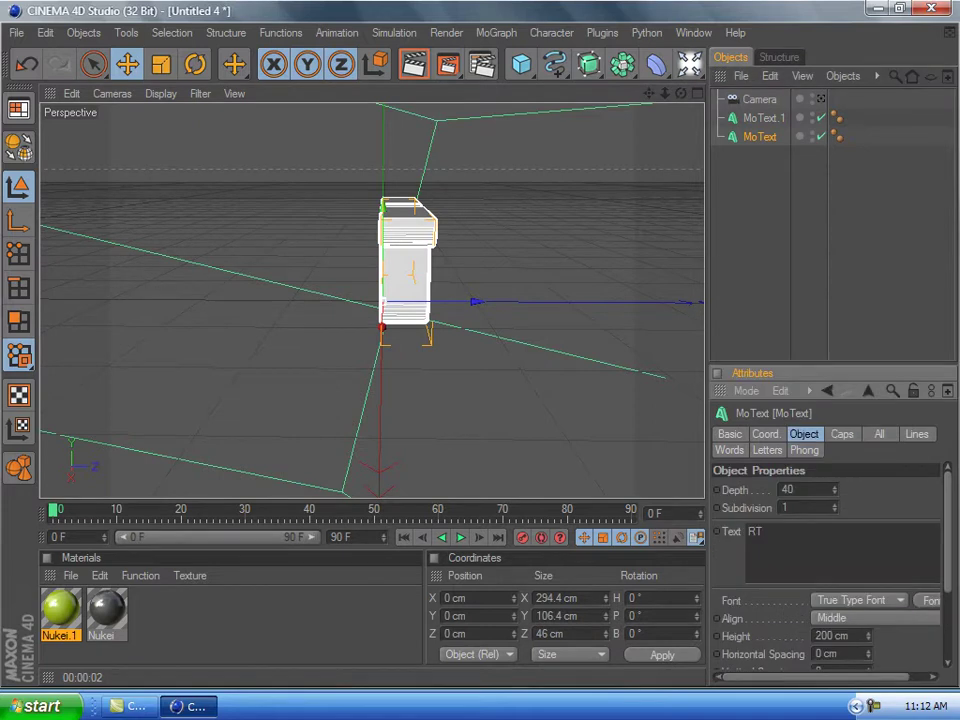
{"action": "double_click", "coordinate": [789, 490]}
{"action": "left_click", "coordinate": [768, 215]}
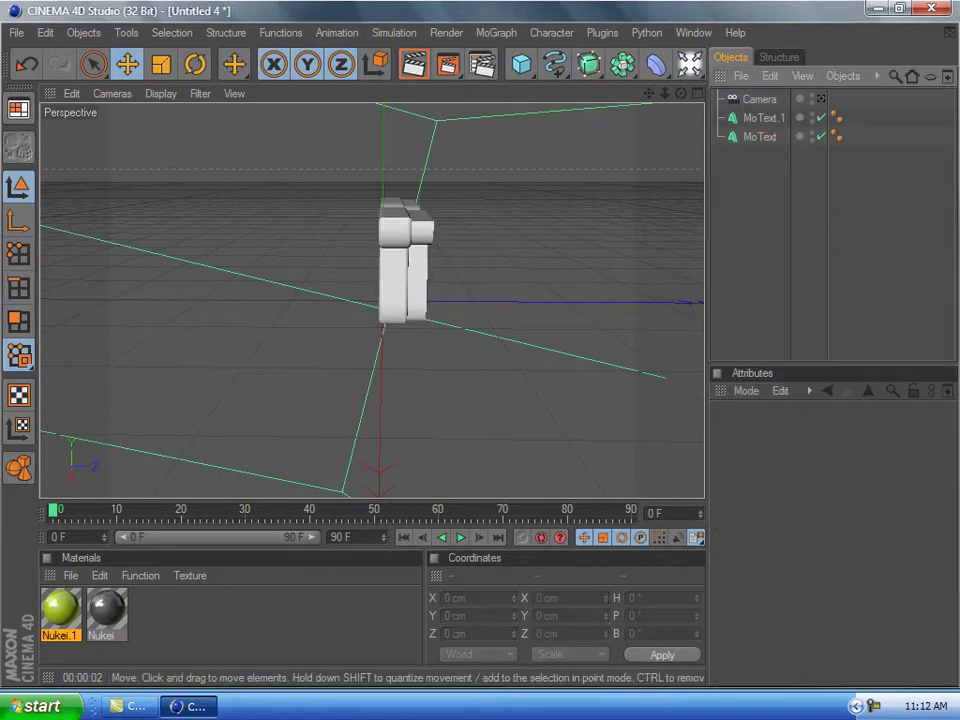
Step: Set the extrusion depth of the MoText.1 object to 30
{"action": "left_click", "coordinate": [763, 118]}
{"action": "double_click", "coordinate": [789, 490]}
{"action": "type", "text": "30"}
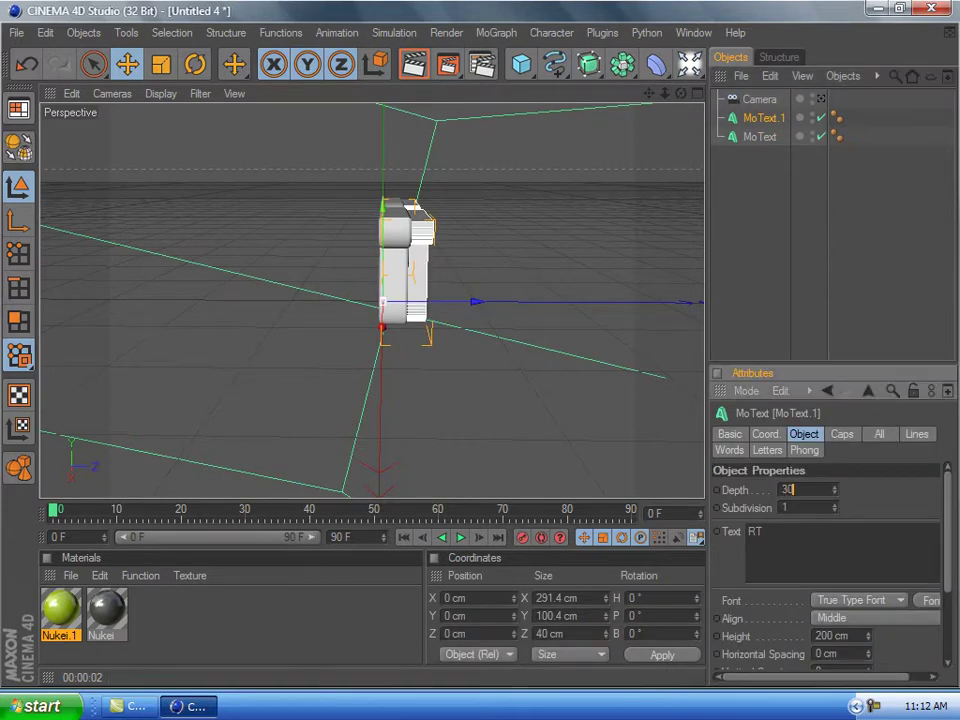
{"action": "left_click", "coordinate": [768, 215]}
Step: Move the MoText object along the Z axis to about 5 cm so it sits centred within MoText.1, and render a preview
{"action": "left_click", "coordinate": [760, 137]}
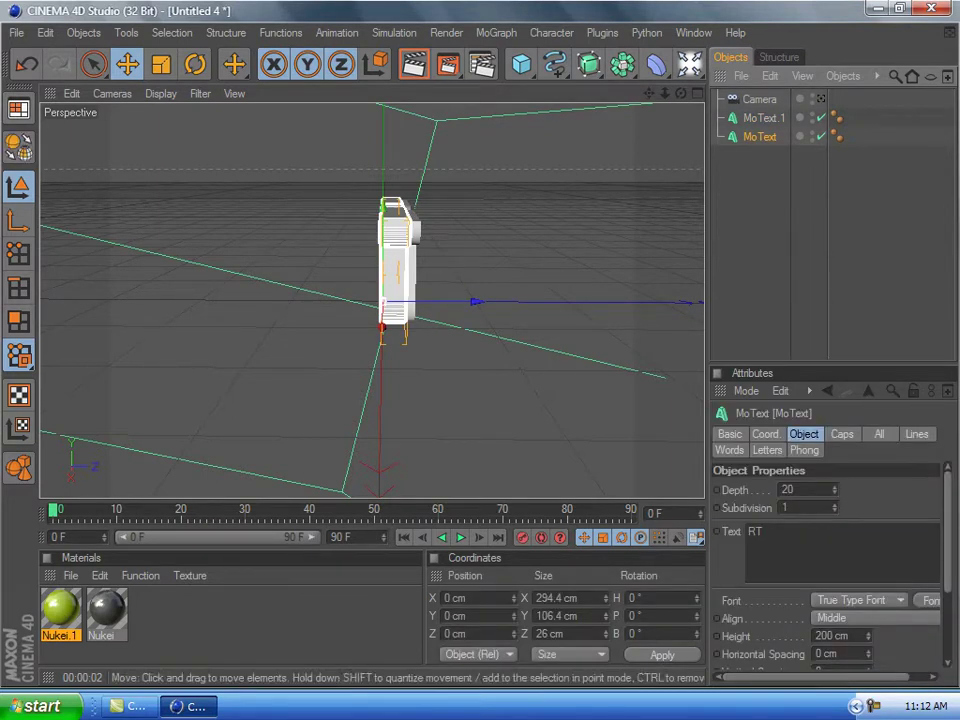
{"action": "left_click_drag", "start_coordinate": [649, 93], "coordinate": [646, 122]}
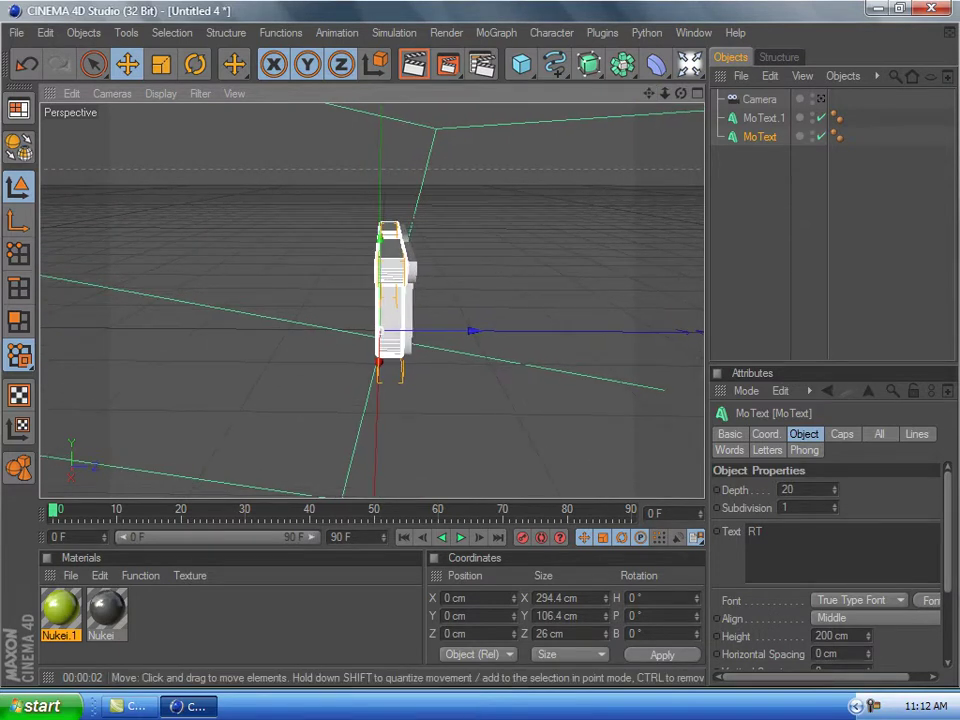
{"action": "left_click_drag", "start_coordinate": [474, 331], "coordinate": [481, 331]}
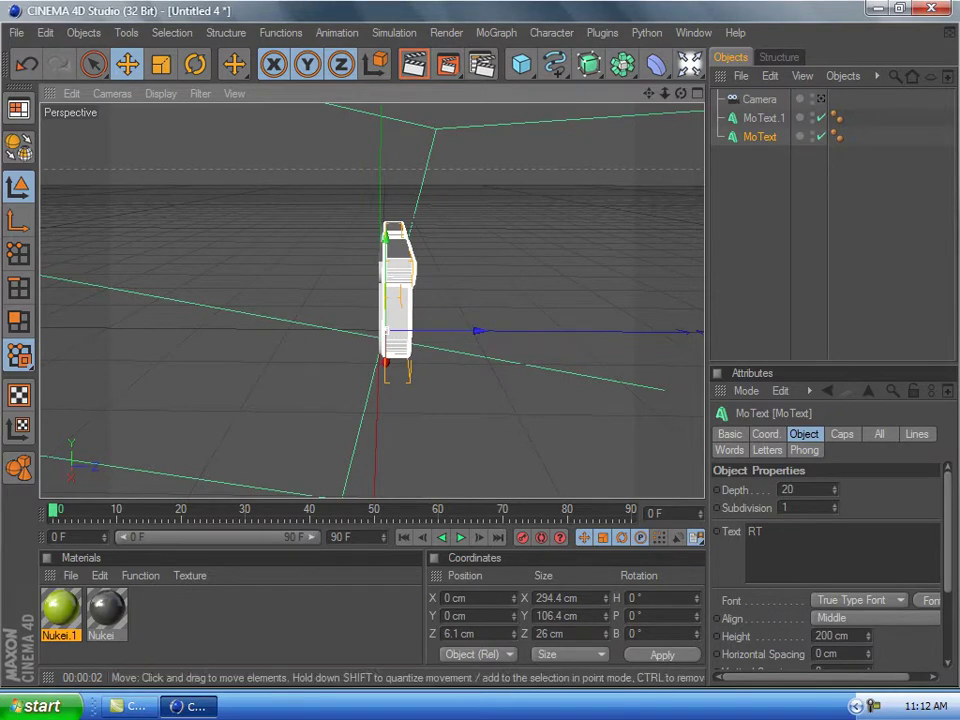
{"action": "left_click_drag", "start_coordinate": [681, 93], "coordinate": [678, 91]}
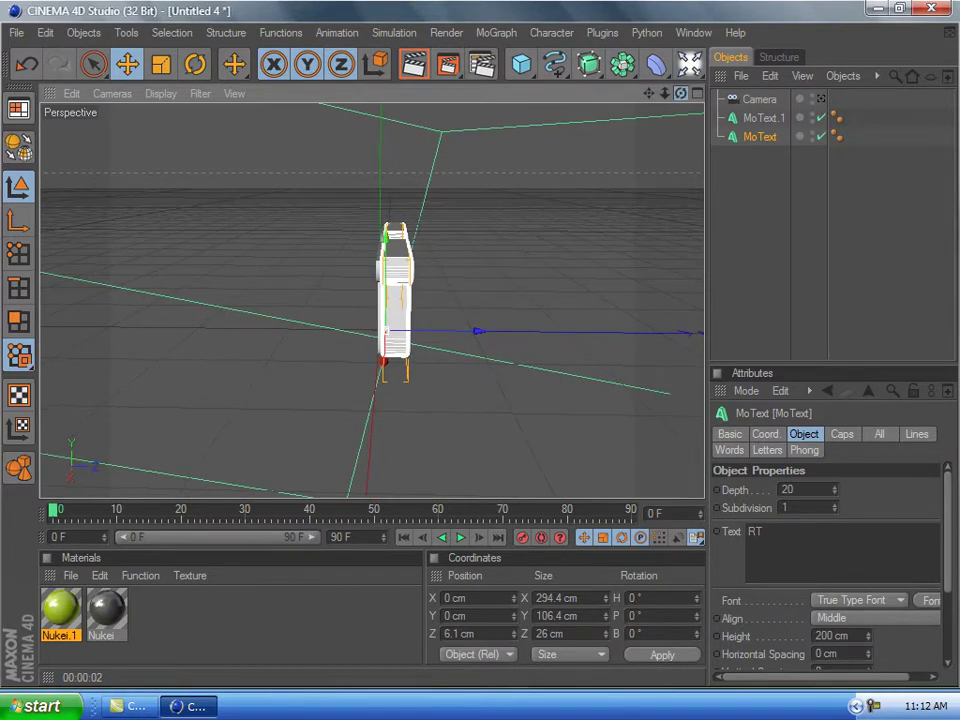
{"action": "left_click_drag", "start_coordinate": [480, 331], "coordinate": [479, 331]}
{"action": "left_click", "coordinate": [413, 65]}
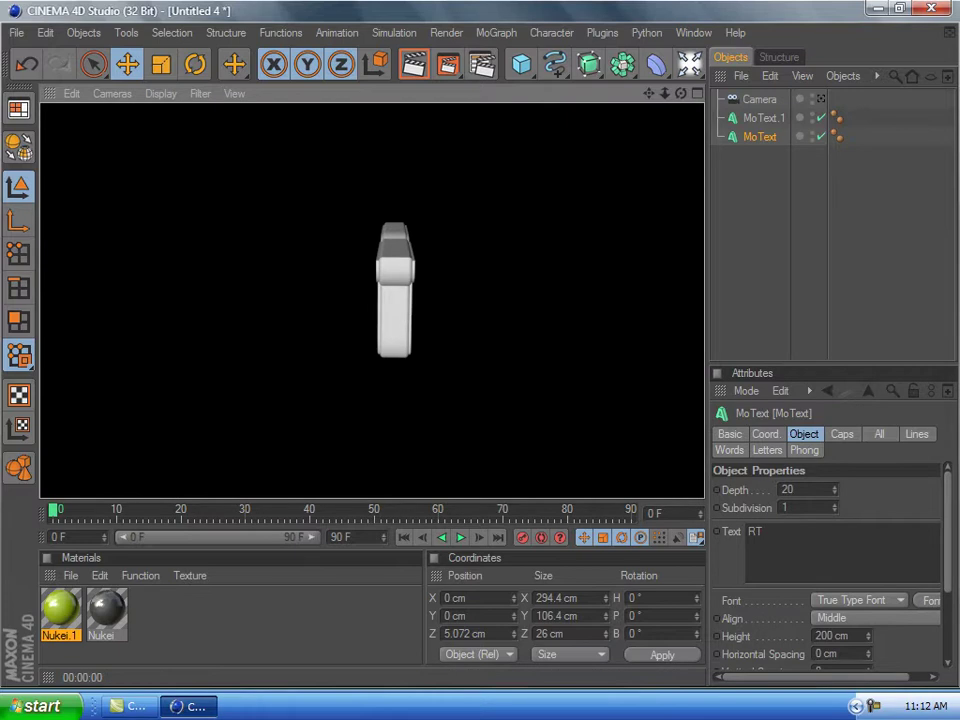
{"action": "left_click", "coordinate": [765, 230]}
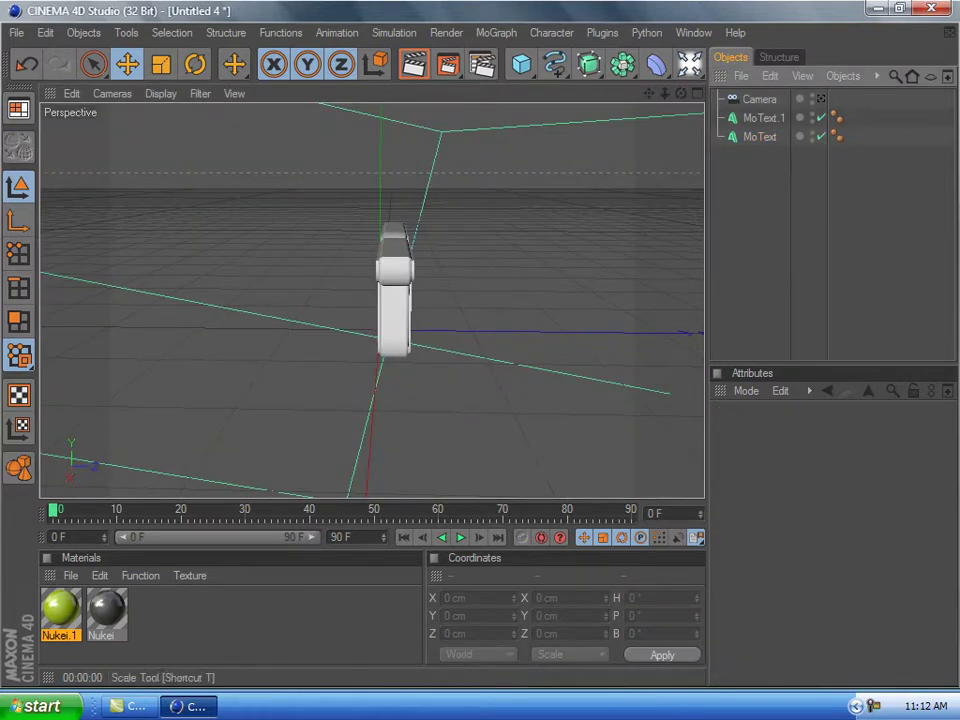
Step: Switch the viewport to the scene's Camera and render a preview of the text
{"action": "left_click", "coordinate": [112, 94]}
{"action": "mouse_move", "coordinate": [148, 121]}
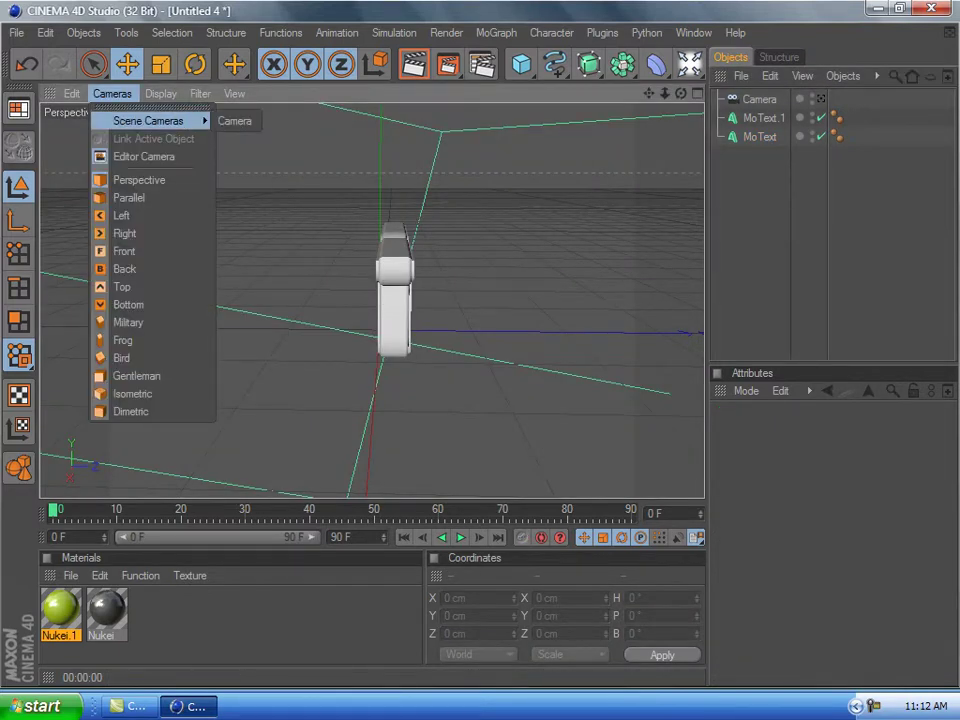
{"action": "left_click", "coordinate": [235, 121]}
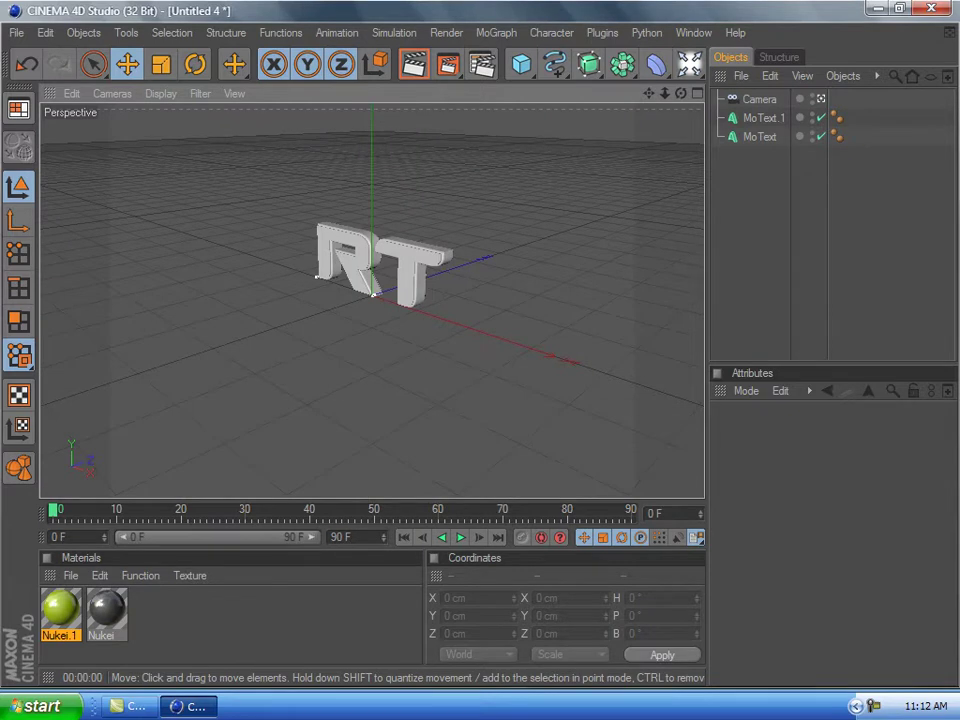
{"action": "left_click", "coordinate": [414, 64]}
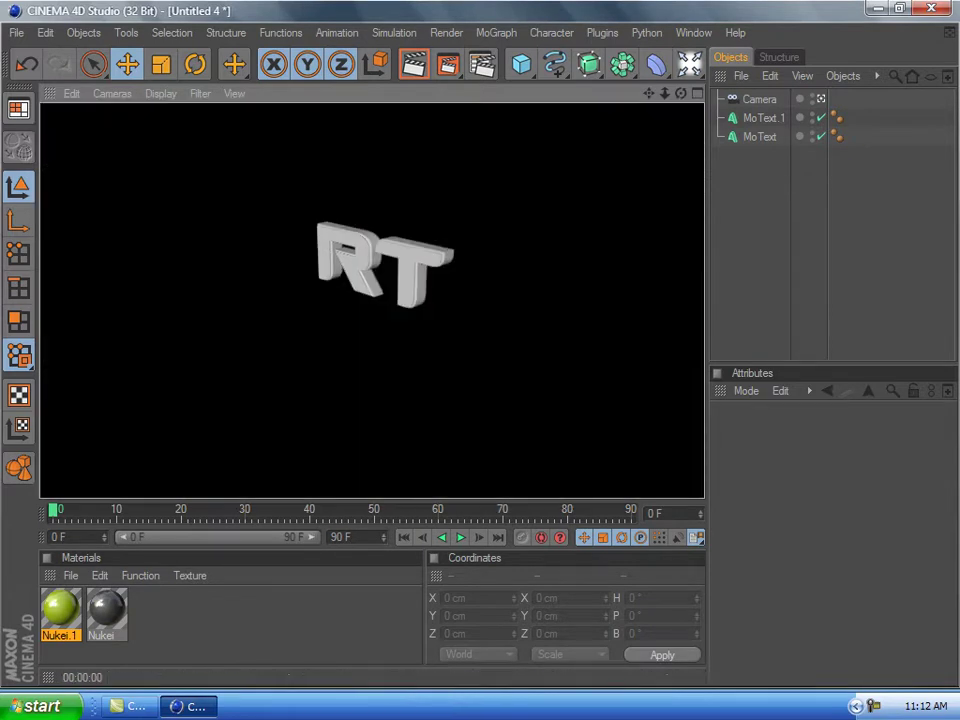
{"action": "left_click", "coordinate": [400, 268]}
{"action": "left_click", "coordinate": [400, 268]}
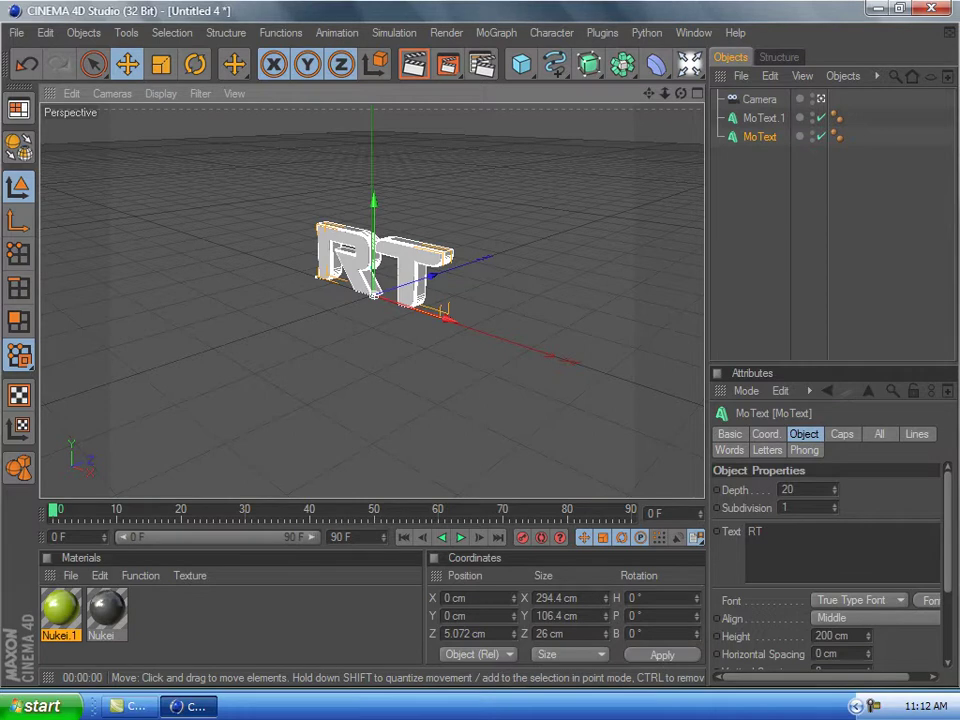
Step: Add a Floor object beneath the RT text
{"action": "left_click", "coordinate": [689, 64]}
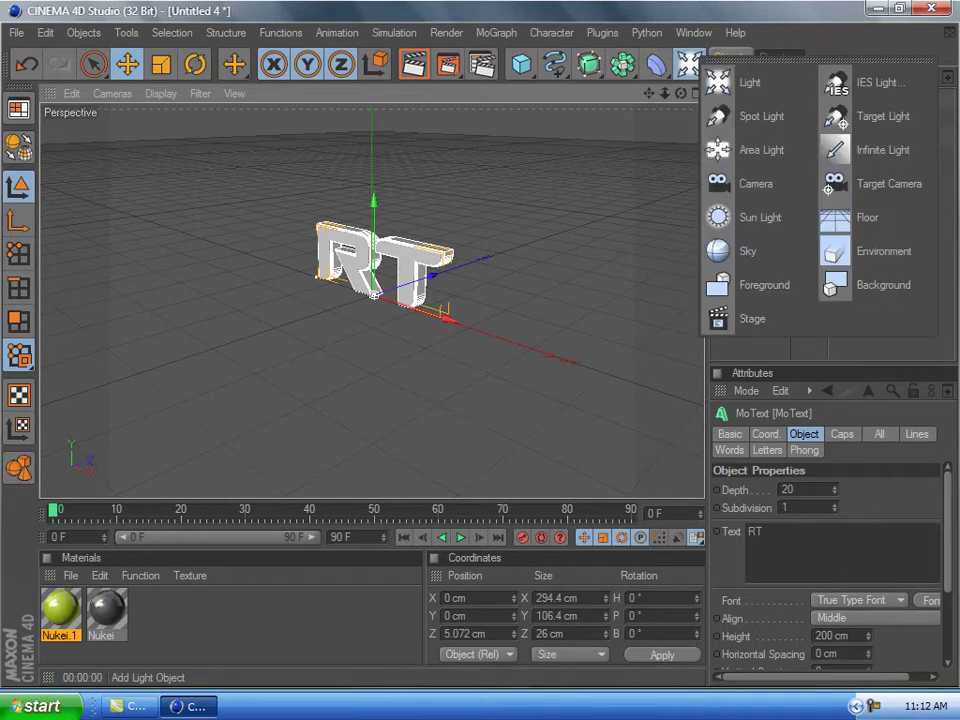
{"action": "left_click", "coordinate": [866, 217]}
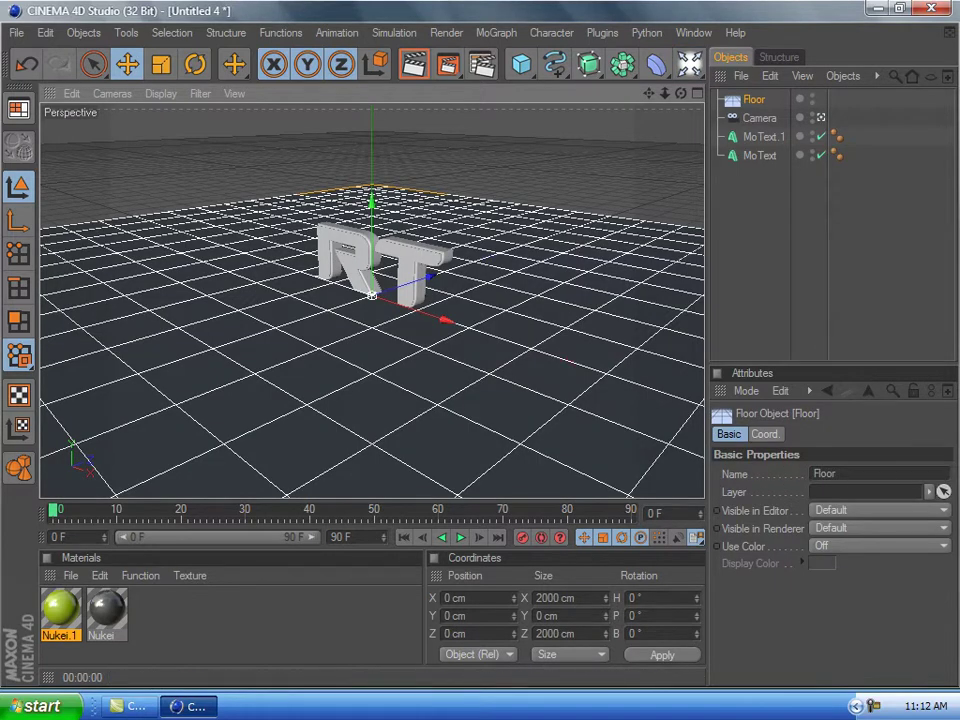
Step: Create a third Nukei shader material
{"action": "left_click", "coordinate": [71, 575]}
{"action": "mouse_move", "coordinate": [100, 372]}
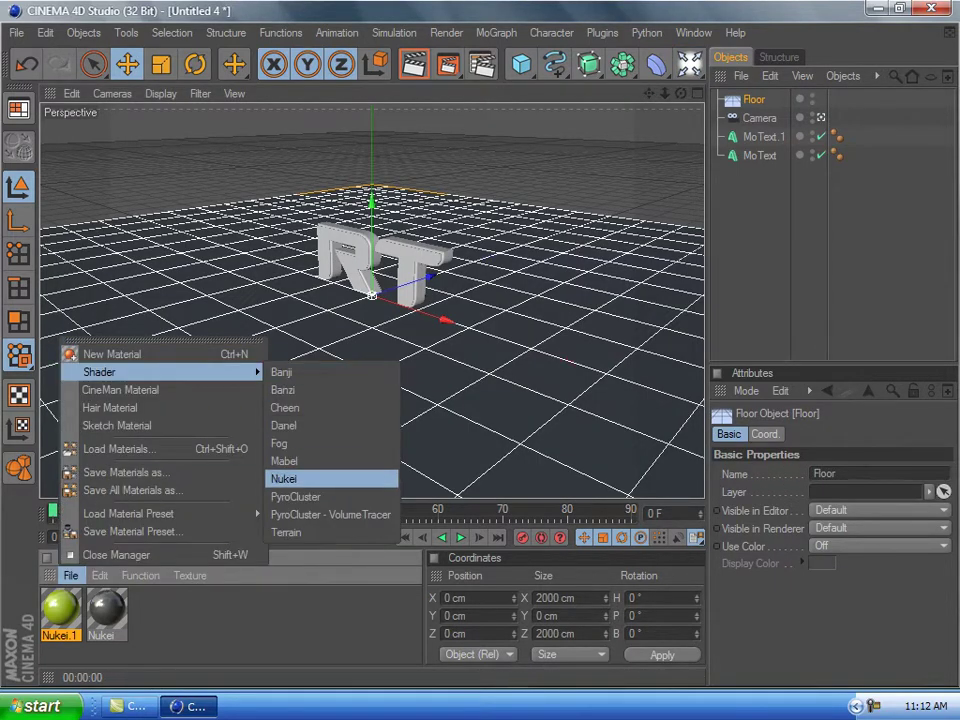
{"action": "left_click", "coordinate": [284, 479]}
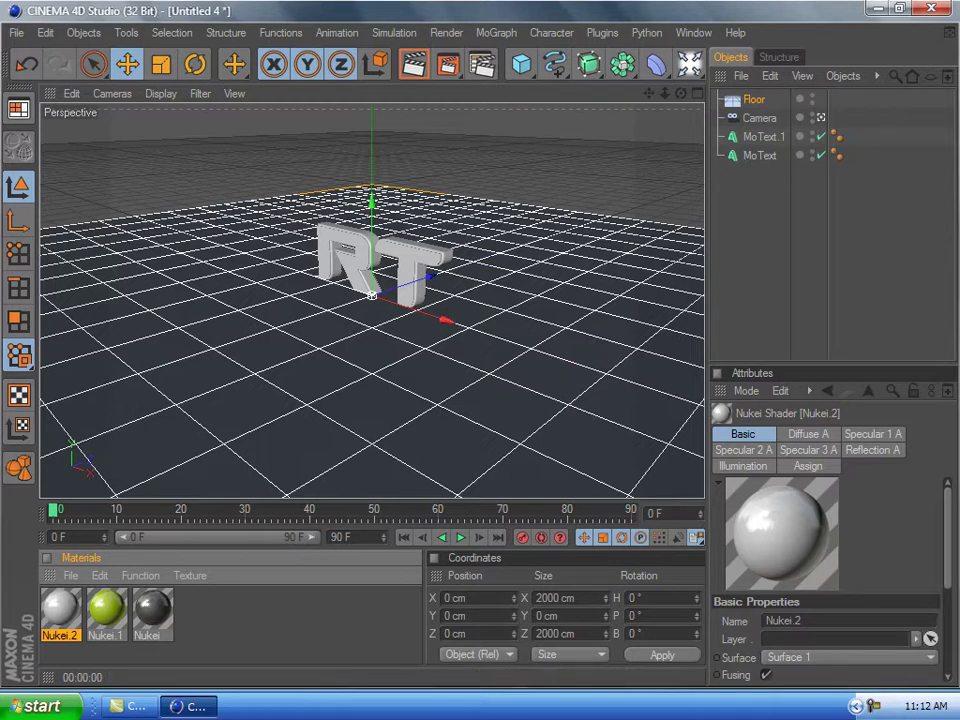
Step: Apply the lime-green Nukei.1 material to MoText and the black Nukei material to MoText.1, and render a preview
{"action": "left_click_drag", "start_coordinate": [106, 608], "coordinate": [760, 155]}
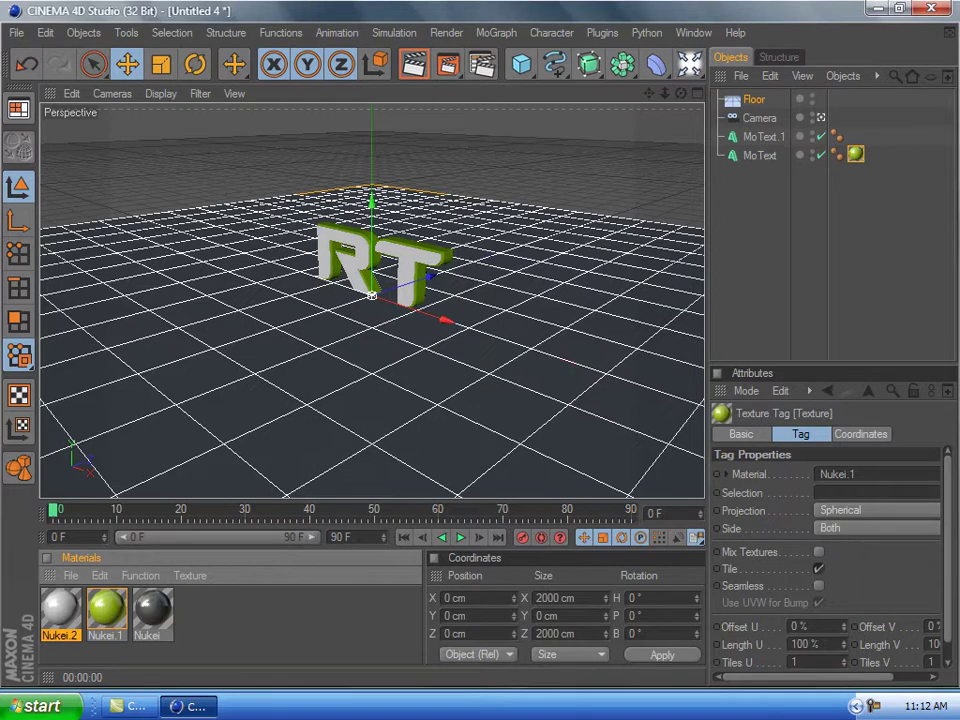
{"action": "left_click_drag", "start_coordinate": [152, 608], "coordinate": [763, 137]}
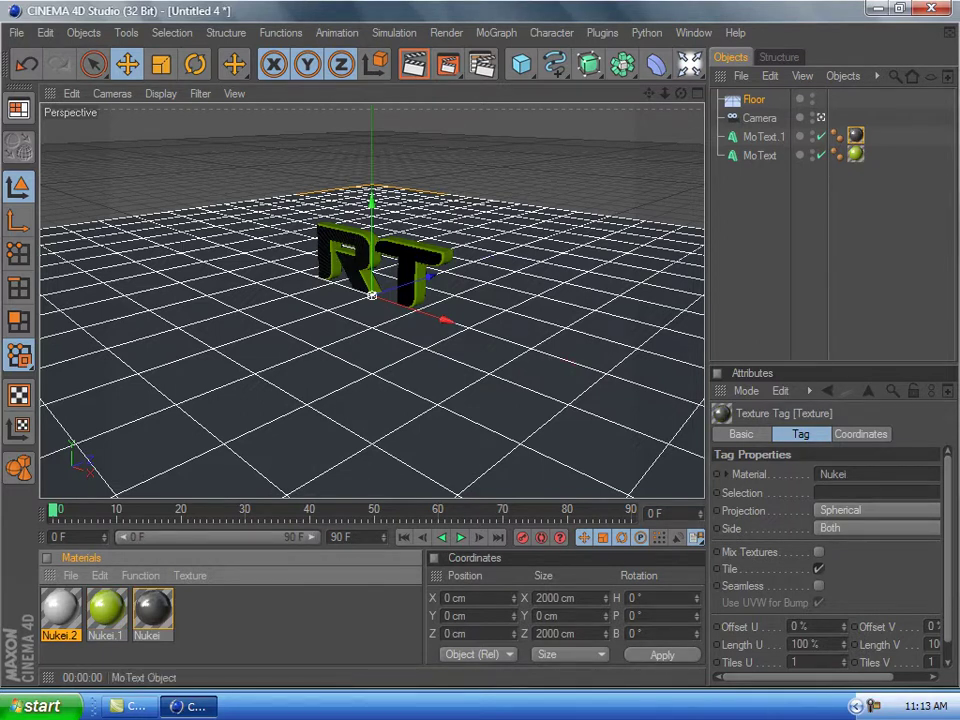
{"action": "left_click", "coordinate": [414, 65]}
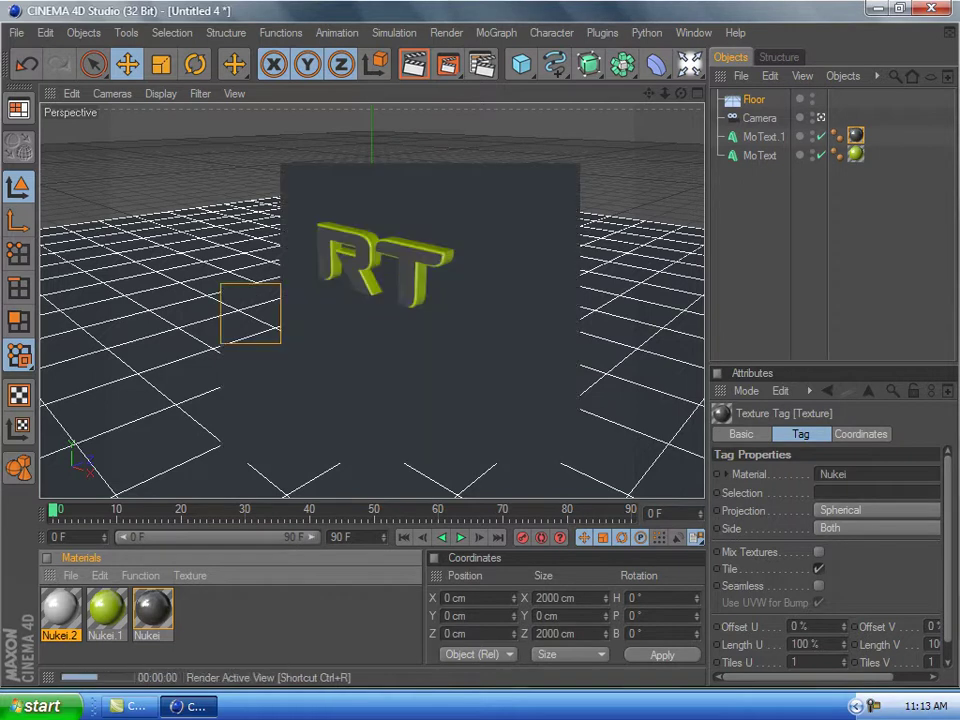
{"action": "left_click", "coordinate": [790, 240]}
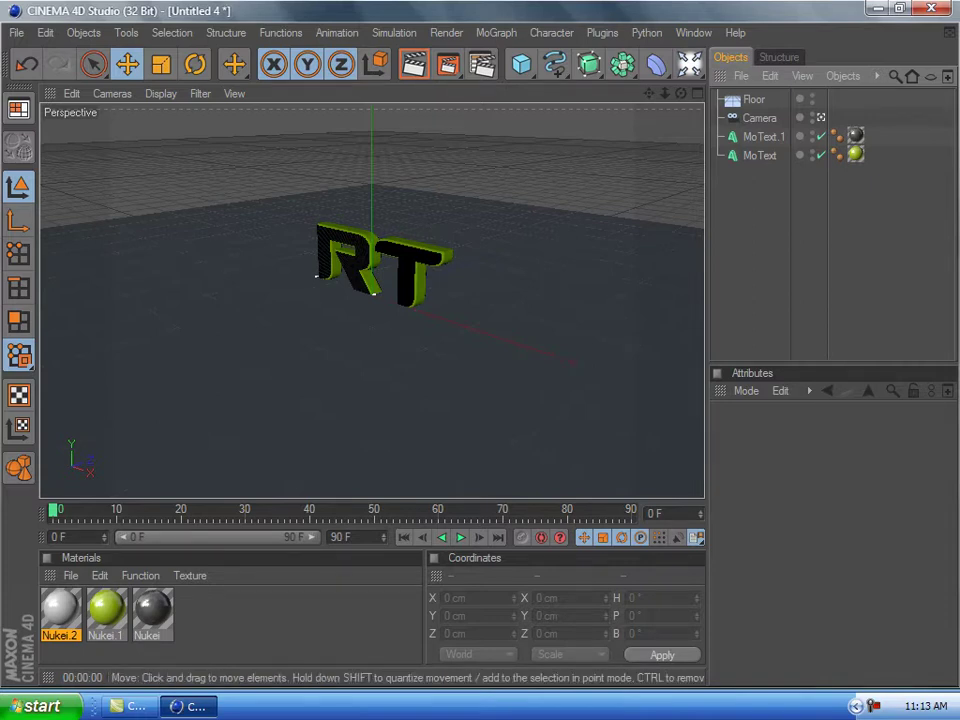
Step: Add an omni light in front of the text at about X 115, Y 121, Z -240 cm, and render a preview
{"action": "left_click", "coordinate": [689, 64]}
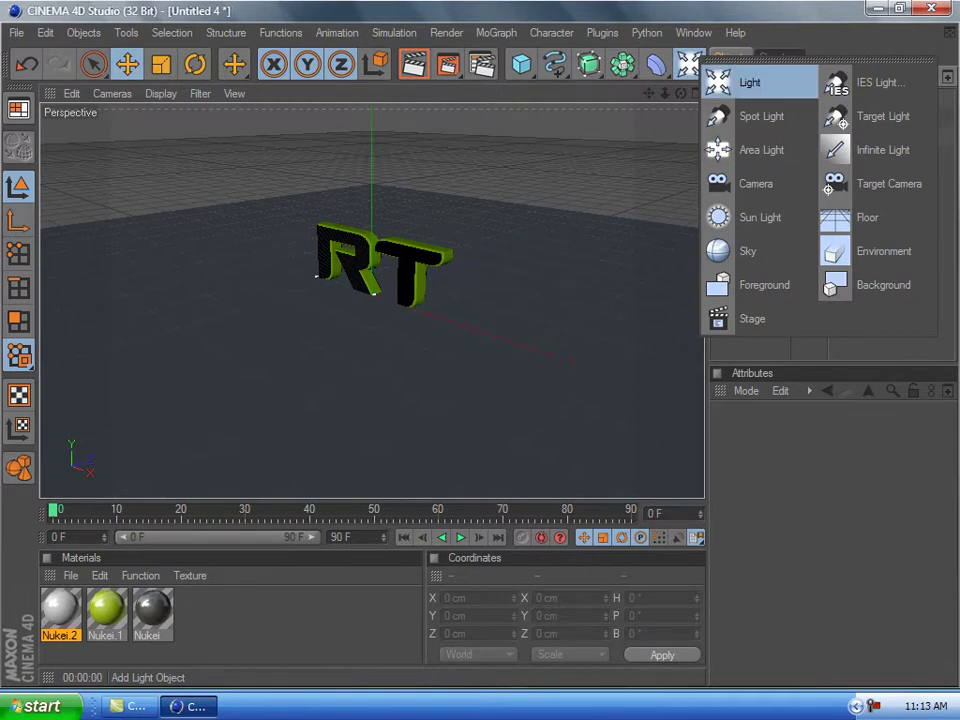
{"action": "left_click", "coordinate": [749, 83]}
{"action": "left_click_drag", "start_coordinate": [430, 276], "coordinate": [355, 300]}
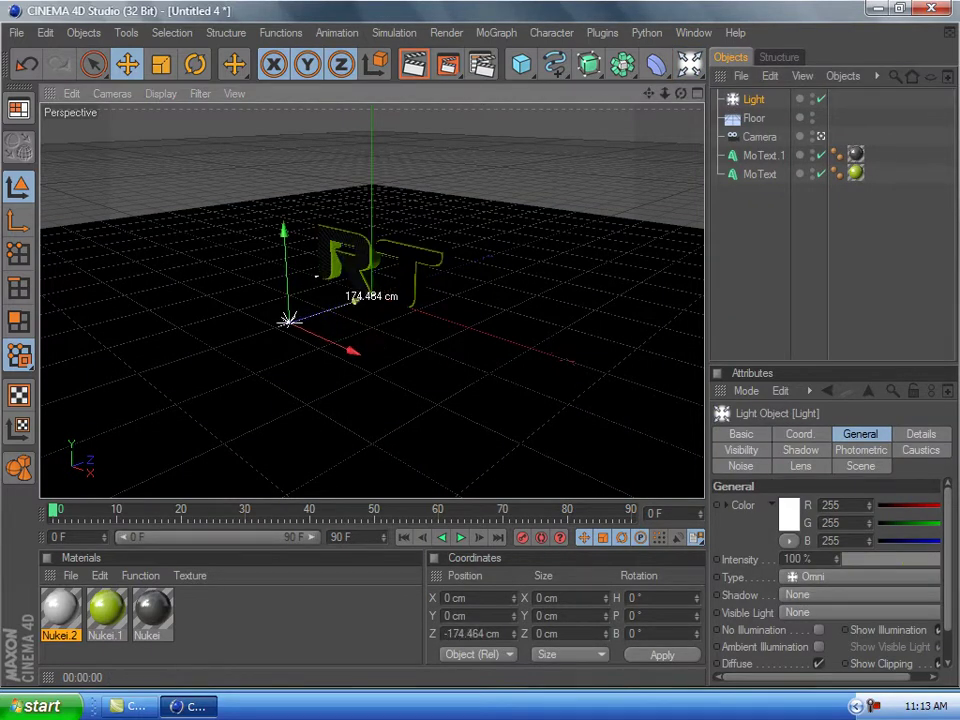
{"action": "left_click_drag", "start_coordinate": [284, 232], "coordinate": [276, 110]}
{"action": "left_click_drag", "start_coordinate": [282, 207], "coordinate": [285, 244]}
{"action": "left_click_drag", "start_coordinate": [350, 231], "coordinate": [363, 254]}
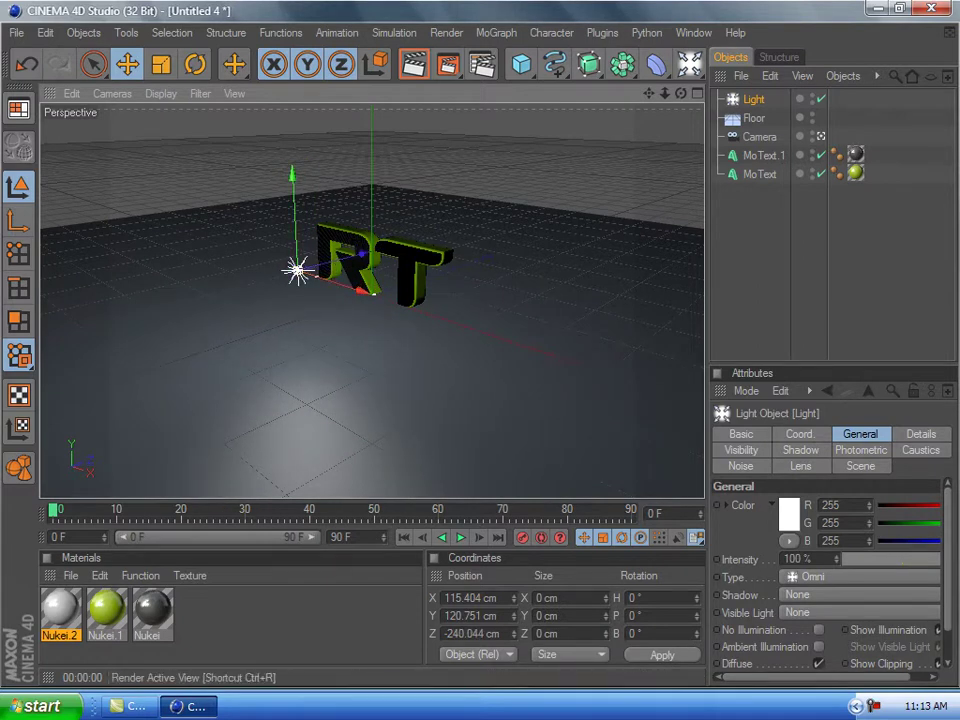
{"action": "left_click", "coordinate": [413, 64]}
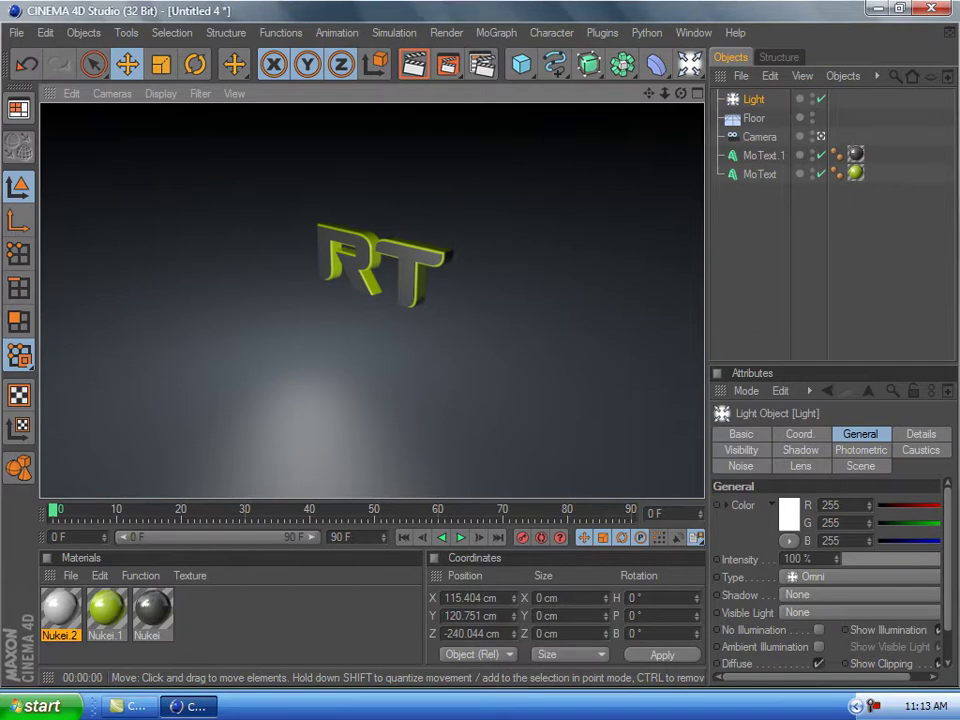
{"action": "left_click", "coordinate": [790, 255]}
{"action": "left_click", "coordinate": [408, 264]}
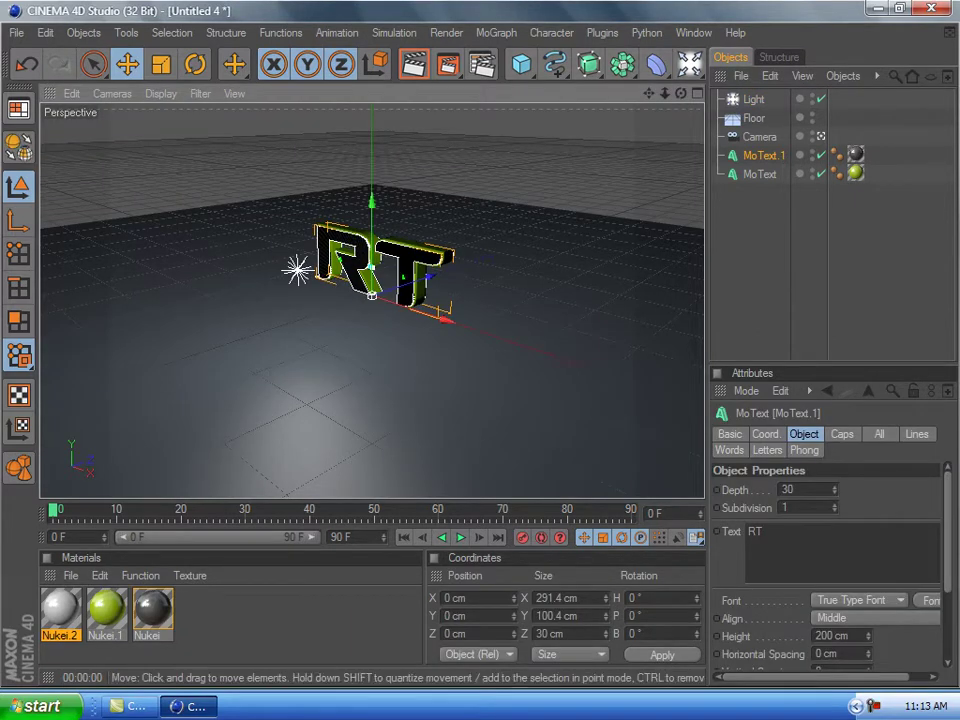
Step: Change the diffuse colour of the Nukei.2 material to a fully saturated golden orange with a hue of 44°
{"action": "double_click", "coordinate": [61, 608]}
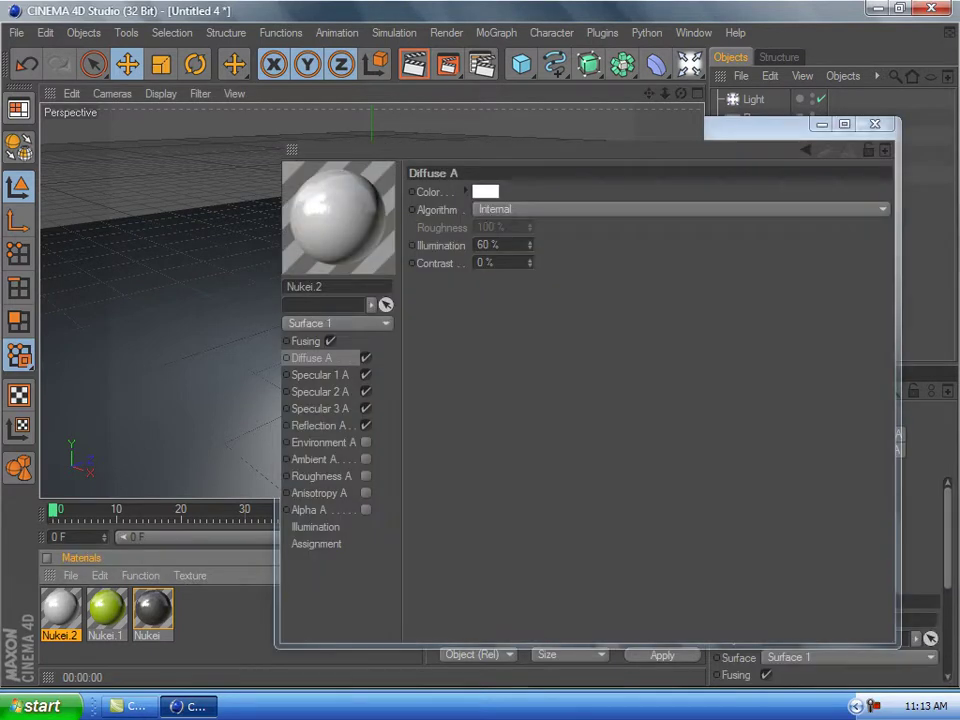
{"action": "left_click", "coordinate": [485, 192]}
{"action": "left_click_drag", "start_coordinate": [490, 123], "coordinate": [466, 123]}
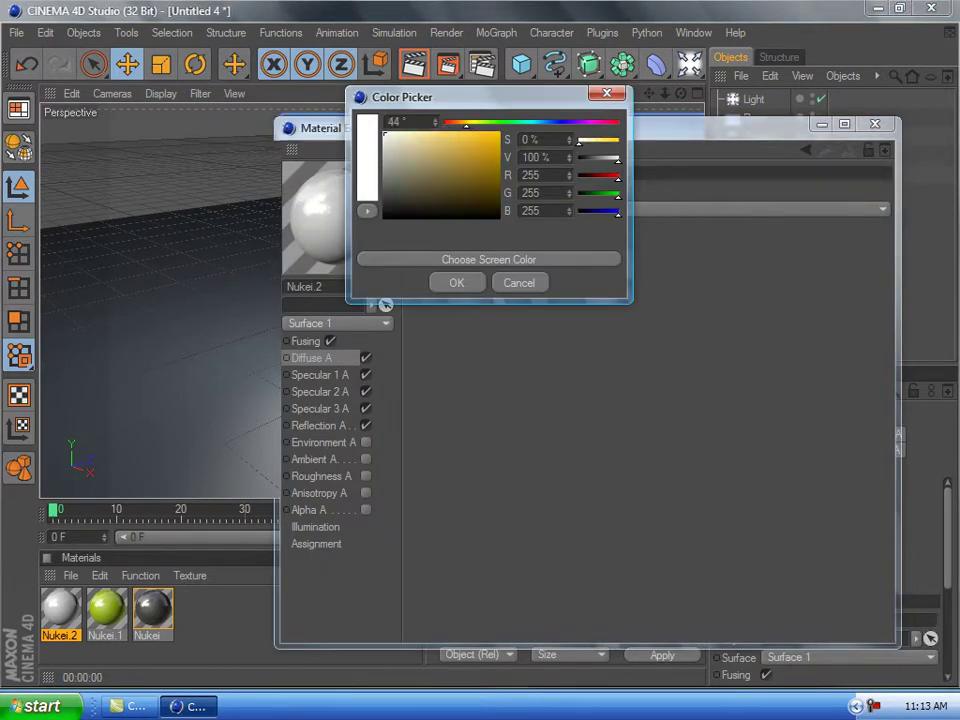
{"action": "left_click_drag", "start_coordinate": [384, 134], "coordinate": [499, 134]}
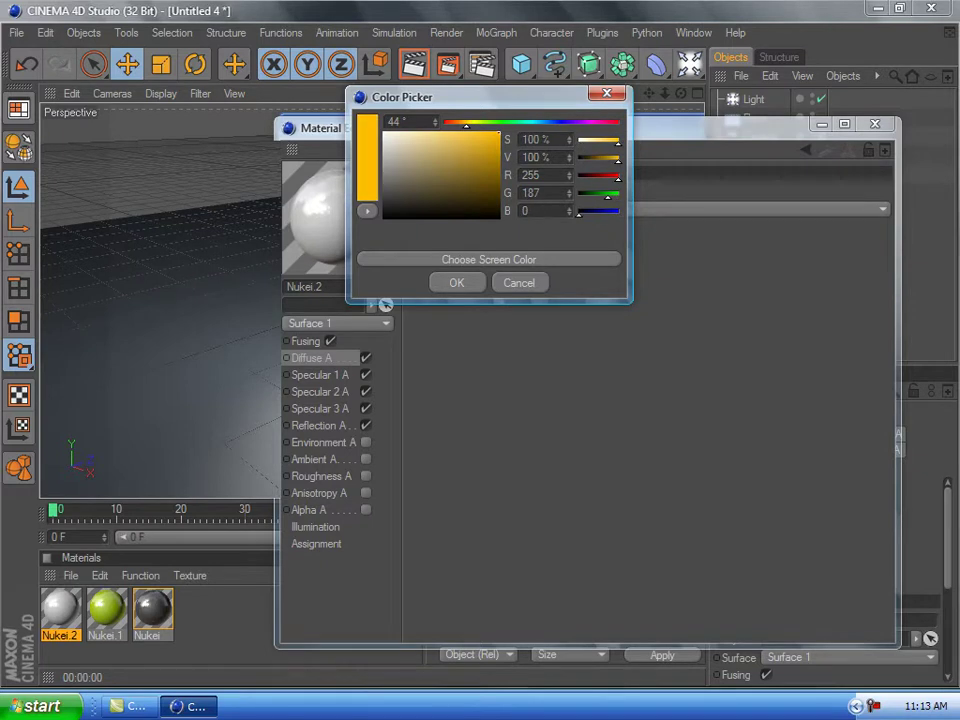
{"action": "left_click", "coordinate": [457, 283]}
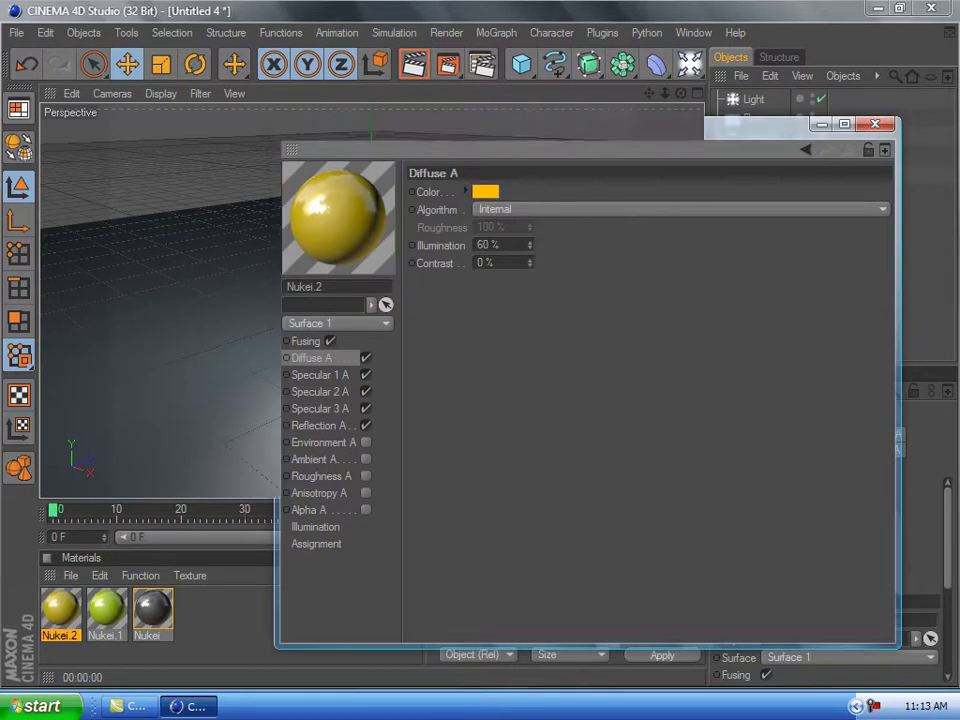
{"action": "left_click", "coordinate": [479, 193]}
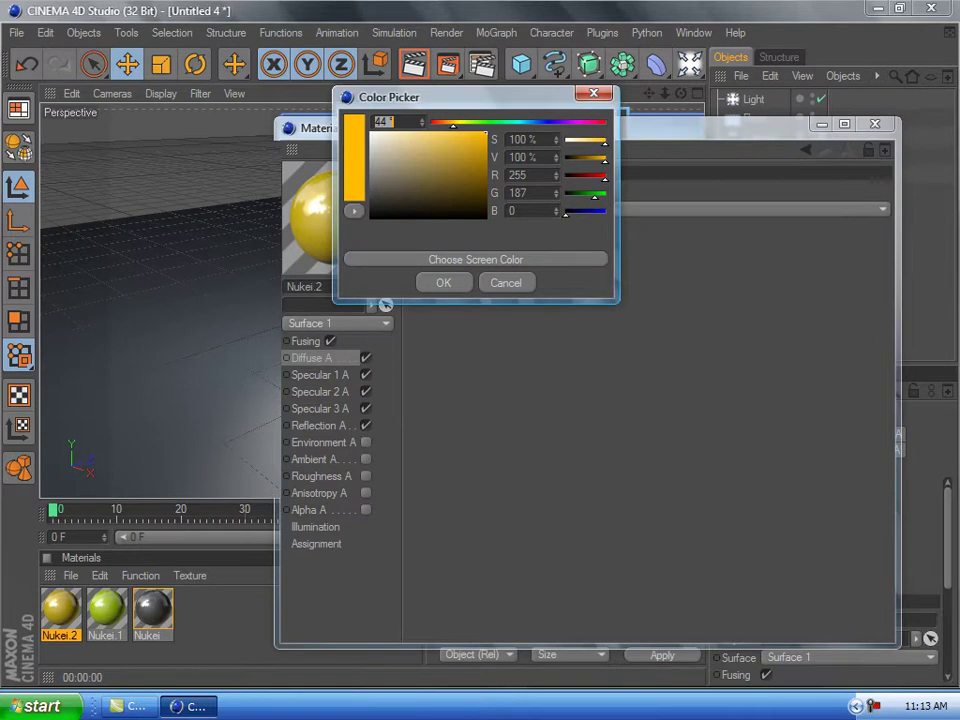
{"action": "left_click", "coordinate": [444, 283]}
{"action": "left_click", "coordinate": [875, 124]}
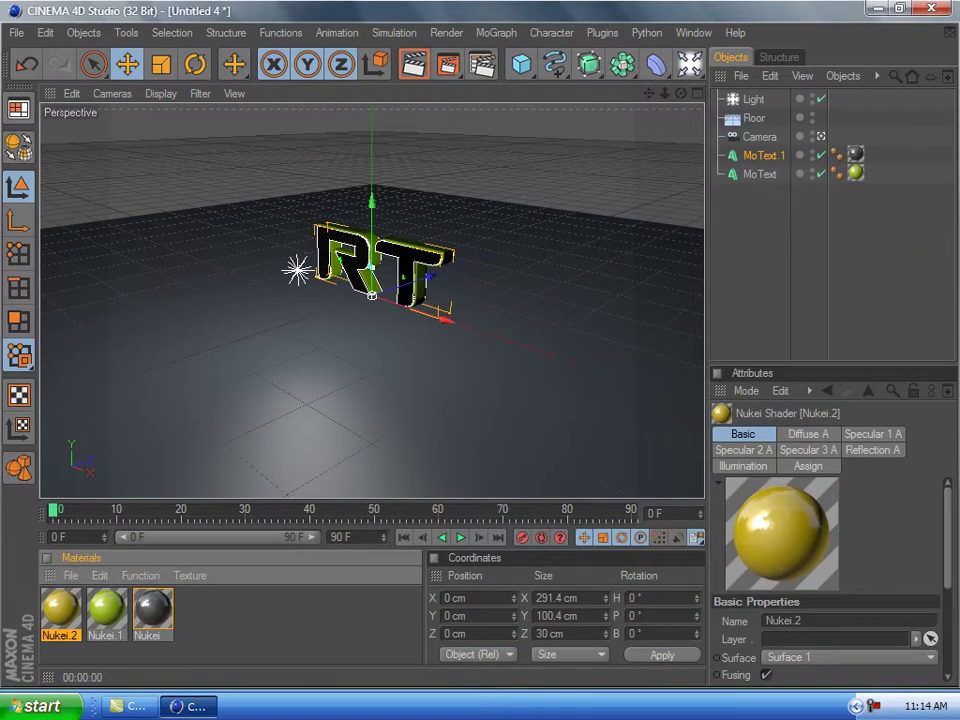
Step: Remove the unused materials from the scene
{"action": "left_click", "coordinate": [140, 575]}
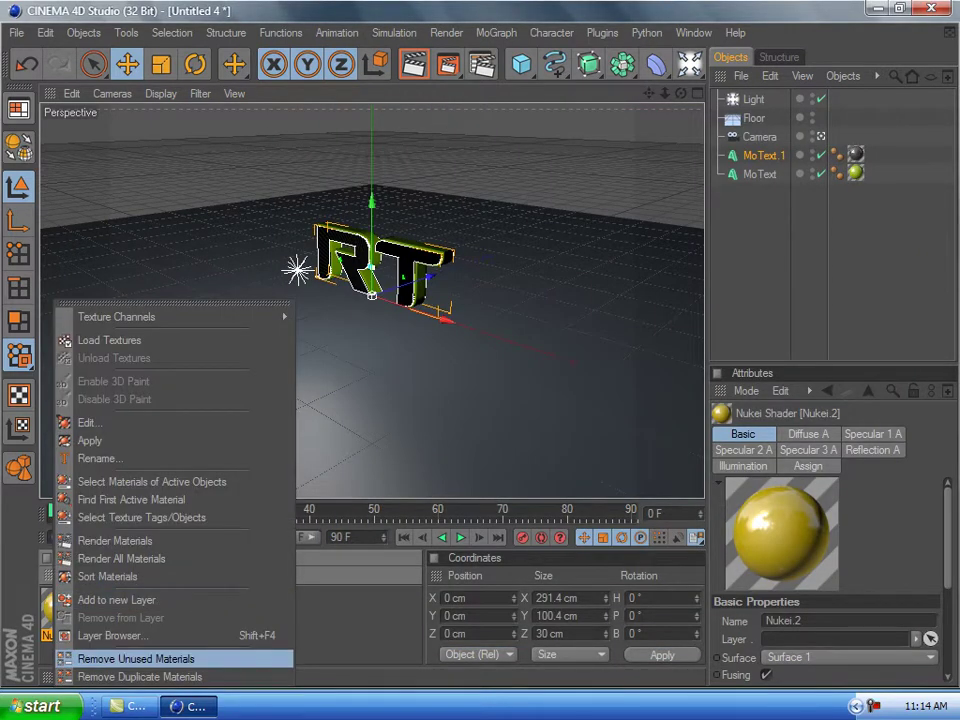
{"action": "left_click", "coordinate": [136, 659]}
Step: Add a Sun Light to the scene and render a preview of the lit text
{"action": "left_click", "coordinate": [689, 65]}
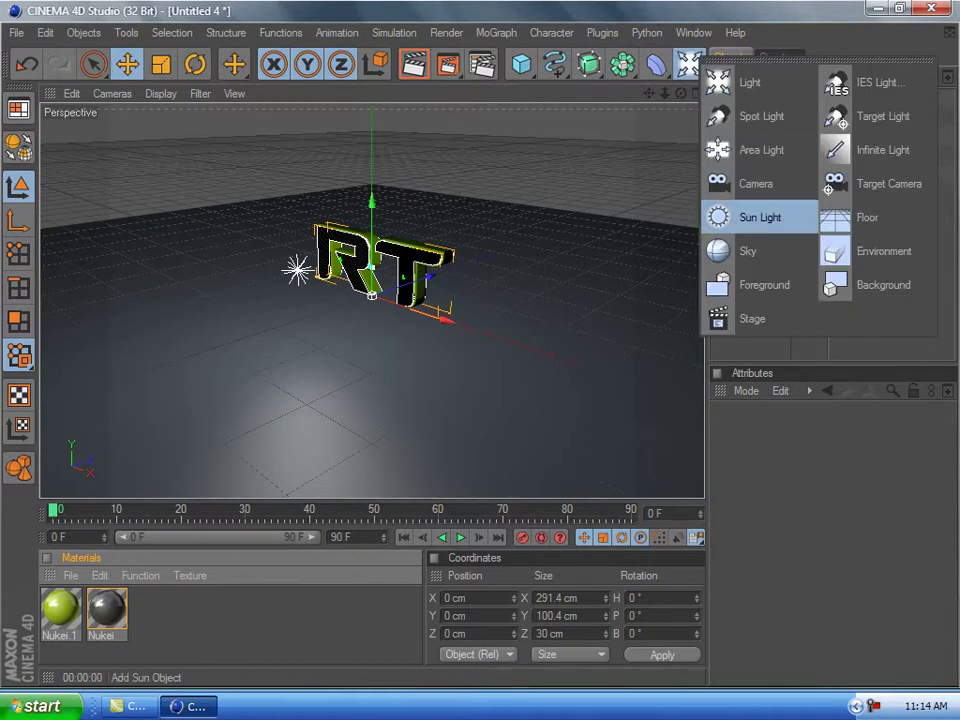
{"action": "left_click", "coordinate": [760, 217]}
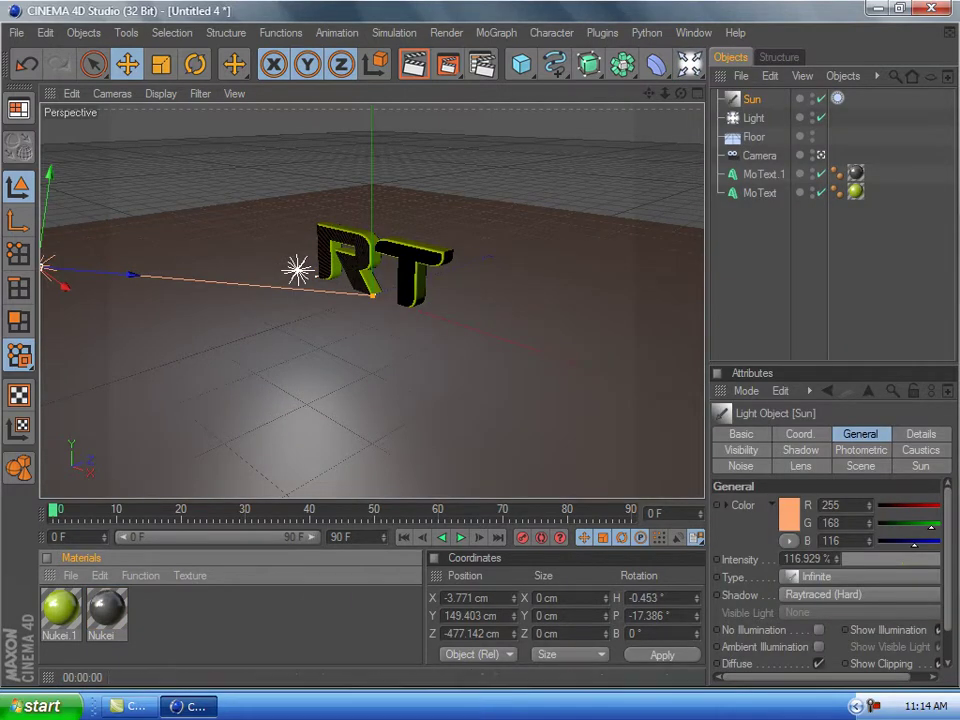
{"action": "left_click", "coordinate": [413, 65]}
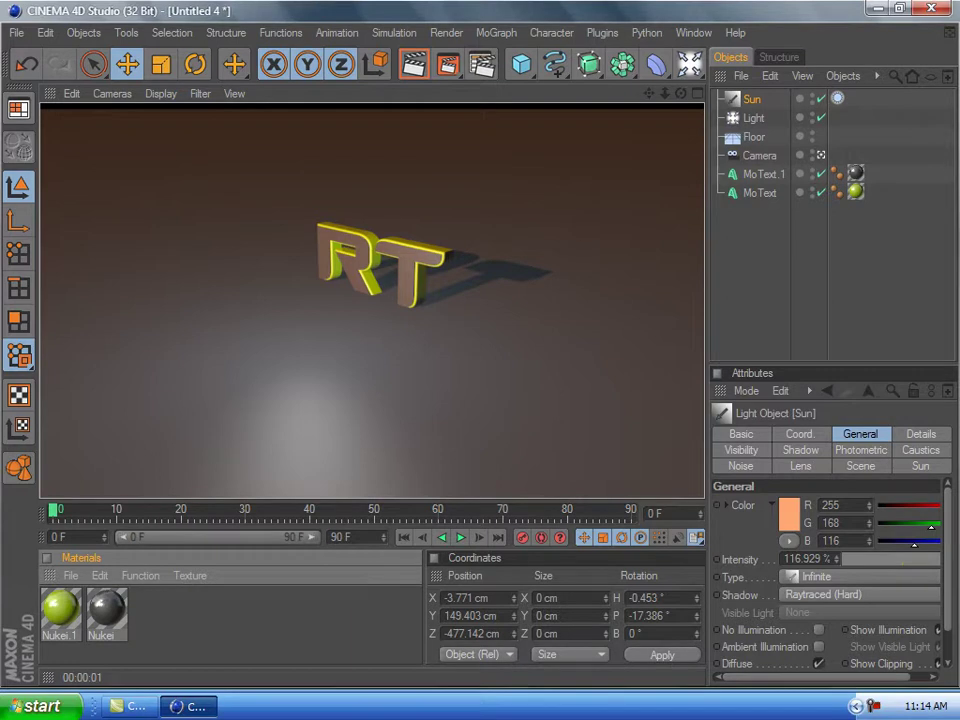
{"action": "left_click", "coordinate": [763, 174]}
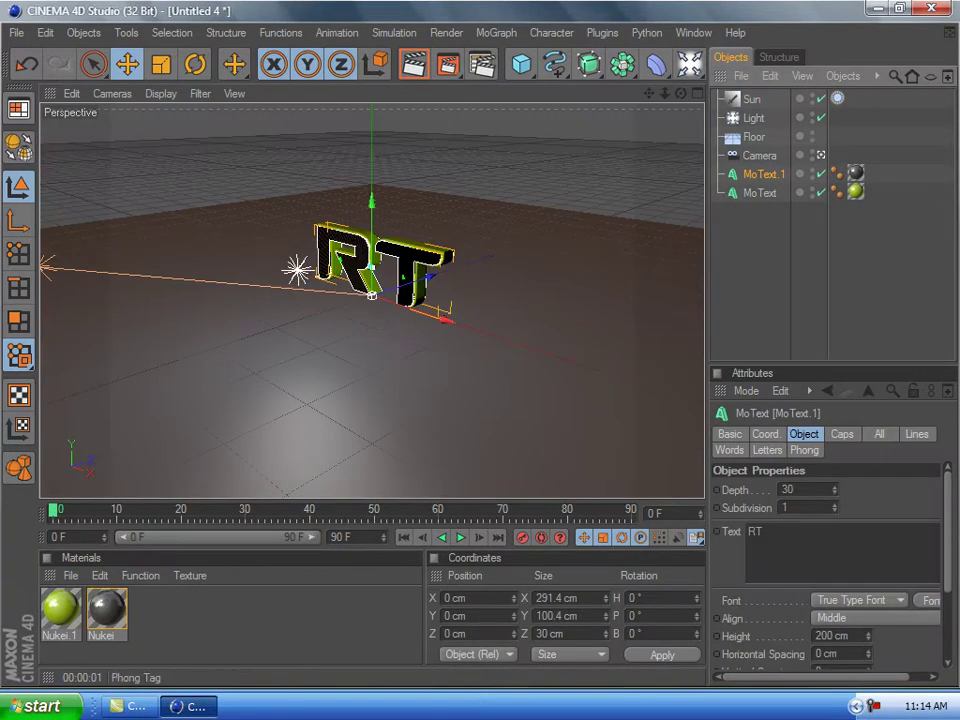
Step: Change the diffuse colour of the dark Nukei material to pure black
{"action": "left_click", "coordinate": [107, 609]}
{"action": "double_click", "coordinate": [107, 609]}
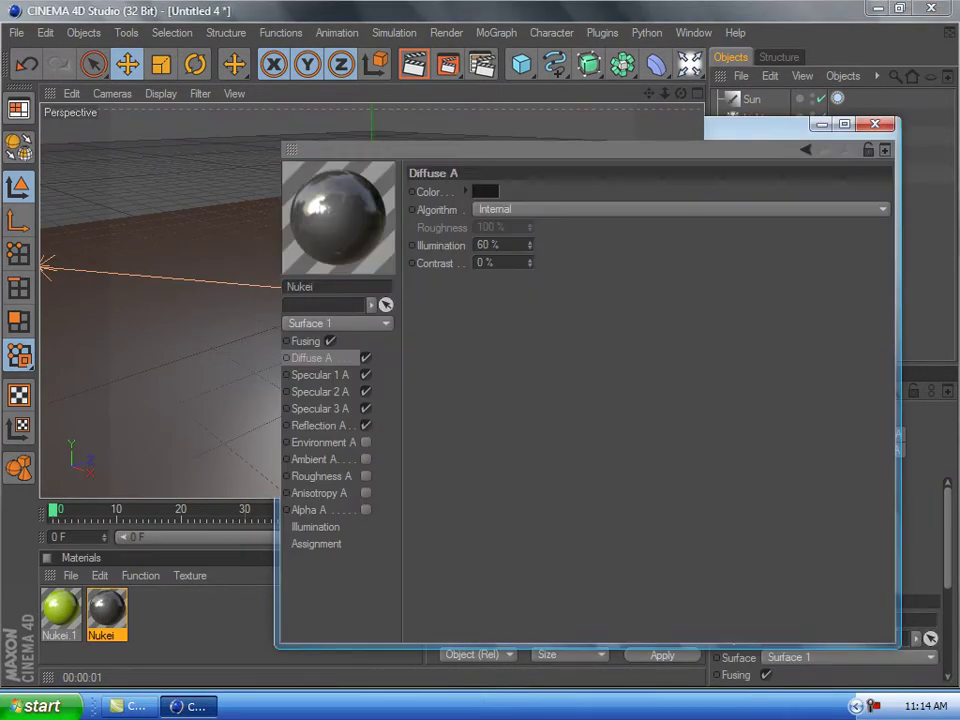
{"action": "left_click", "coordinate": [485, 191]}
{"action": "left_click", "coordinate": [384, 211]}
{"action": "left_click_drag", "start_coordinate": [384, 211], "coordinate": [380, 215]}
{"action": "left_click", "coordinate": [454, 281]}
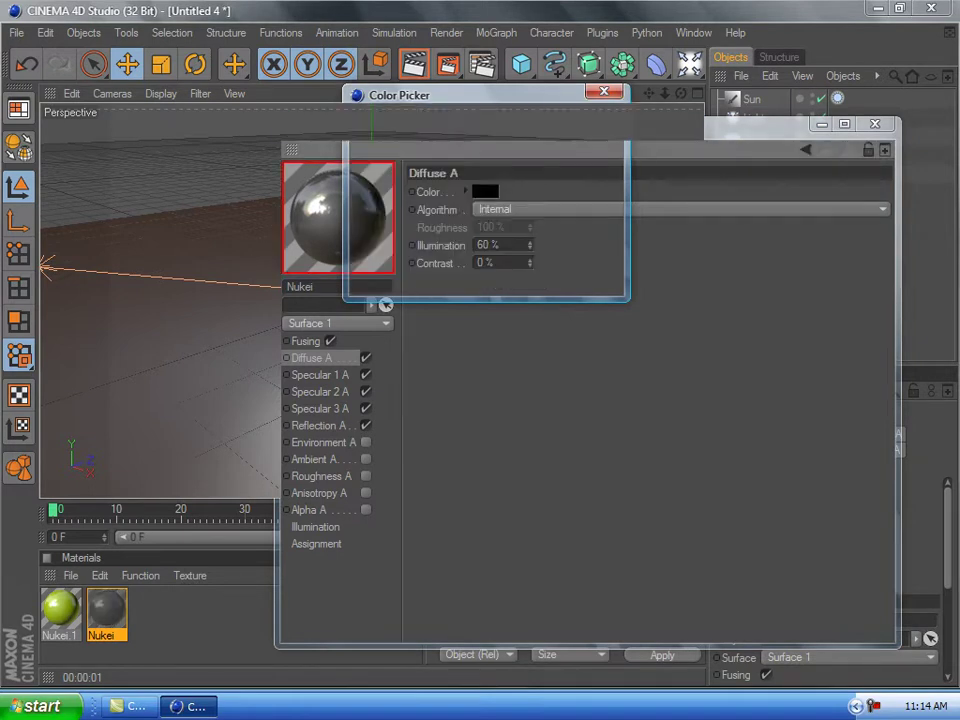
{"action": "left_click", "coordinate": [875, 124]}
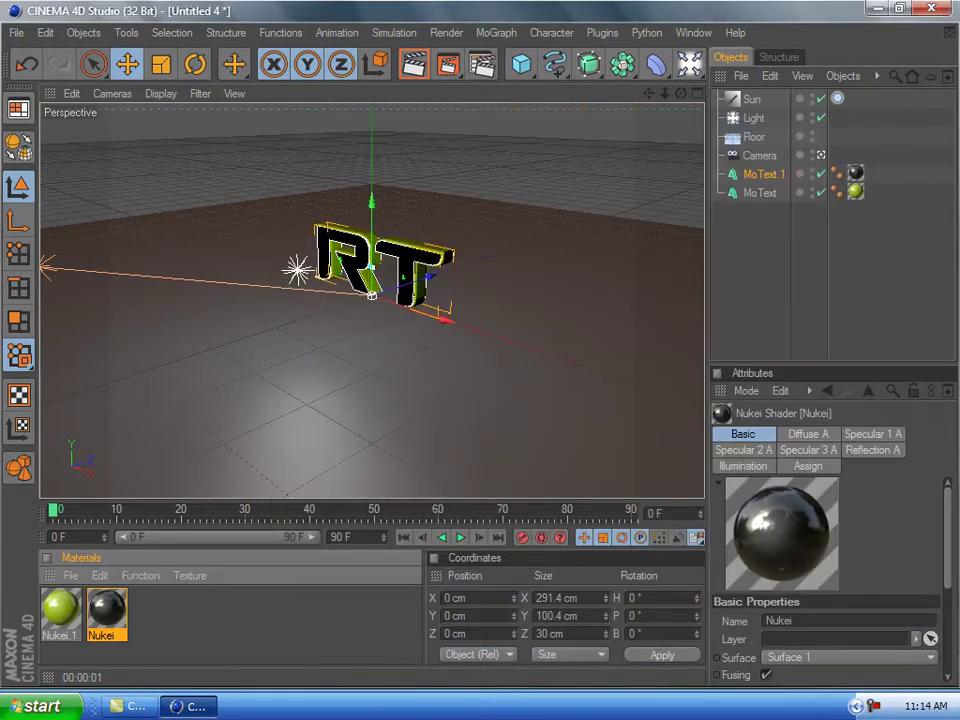
Step: Apply the black Nukei material to MoText.1 again and render a preview of the text
{"action": "left_click_drag", "start_coordinate": [107, 608], "coordinate": [764, 174]}
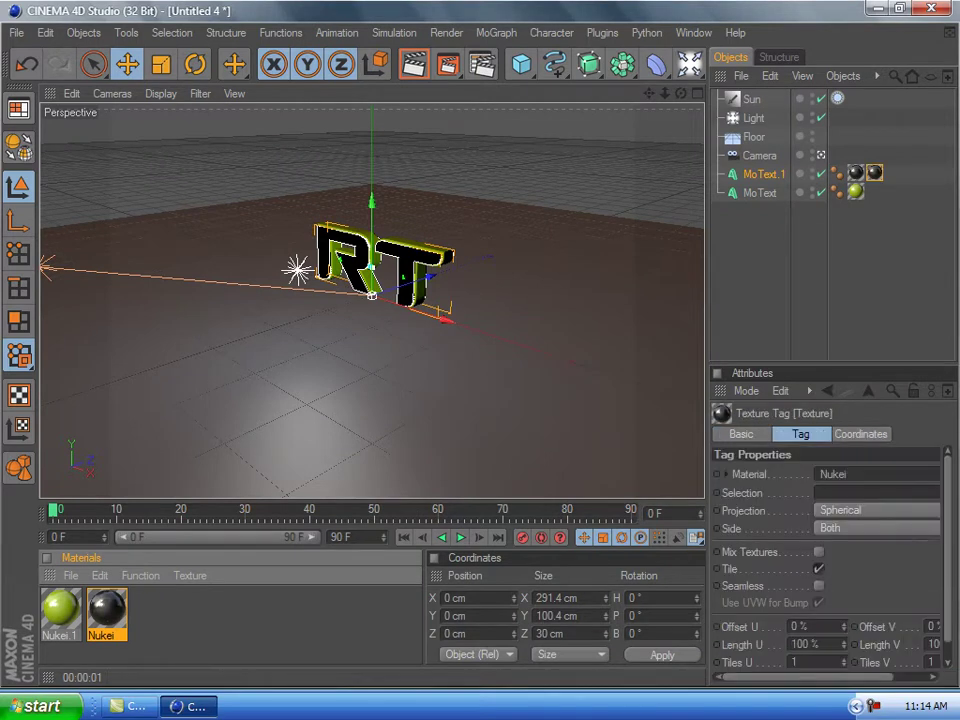
{"action": "left_click", "coordinate": [413, 65]}
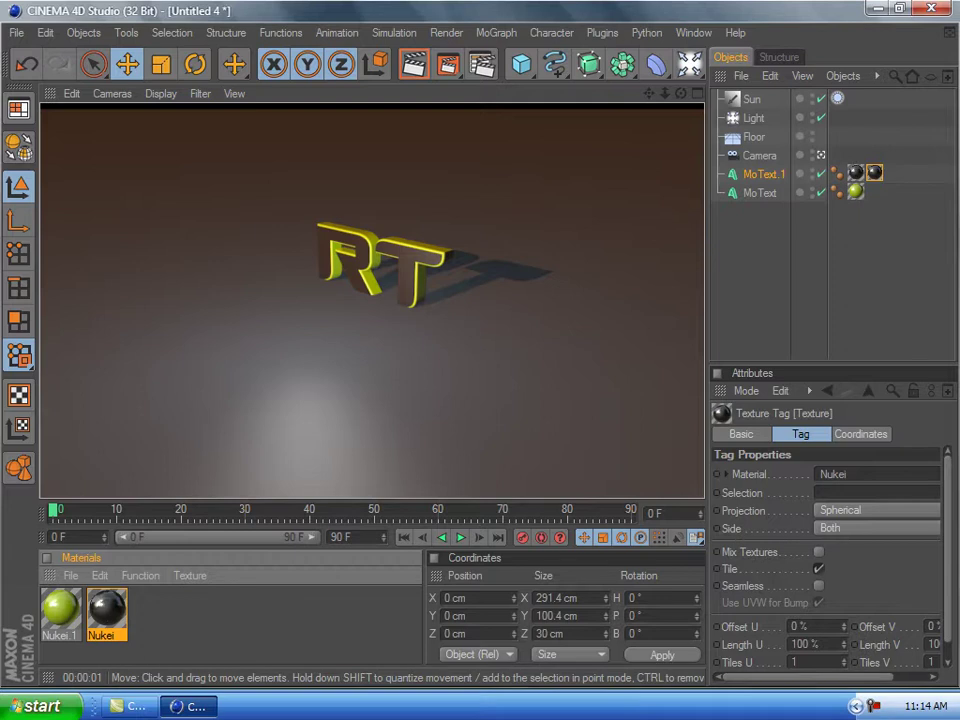
{"action": "left_click", "coordinate": [785, 265]}
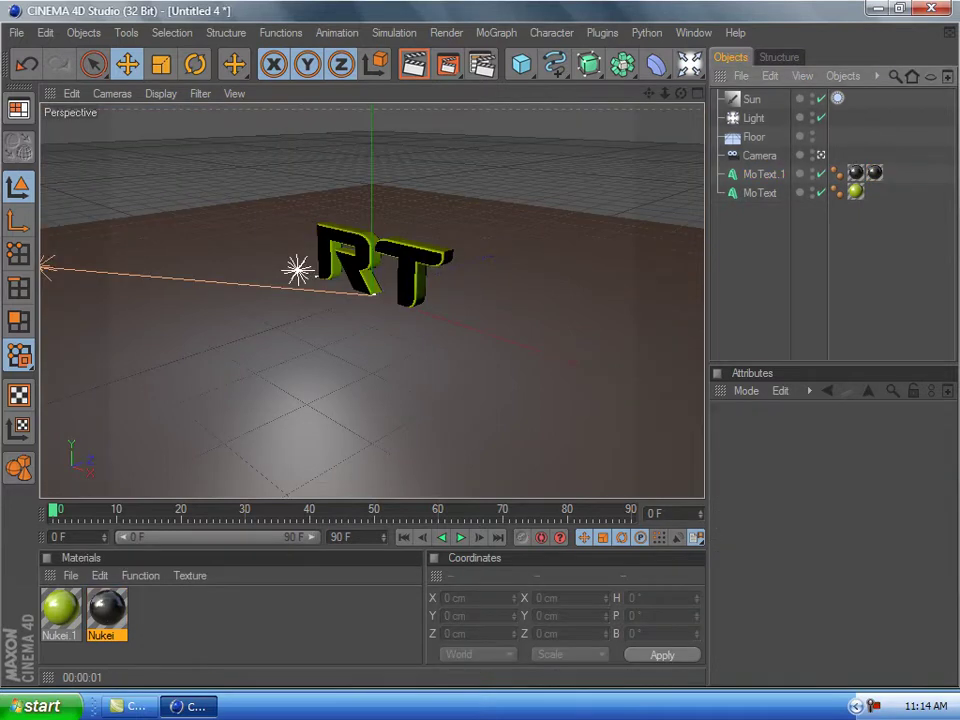
Step: Create a new Nukei shader material in its default light grey, apply it to the floor, and render a preview
{"action": "left_click", "coordinate": [71, 576]}
{"action": "mouse_move", "coordinate": [150, 372]}
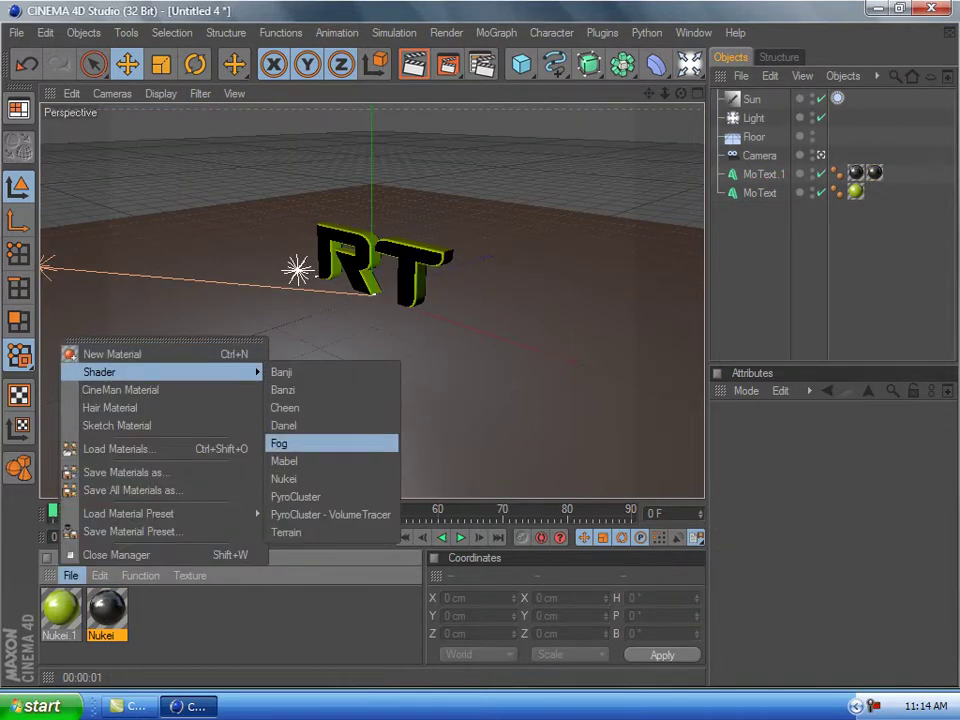
{"action": "left_click", "coordinate": [287, 479]}
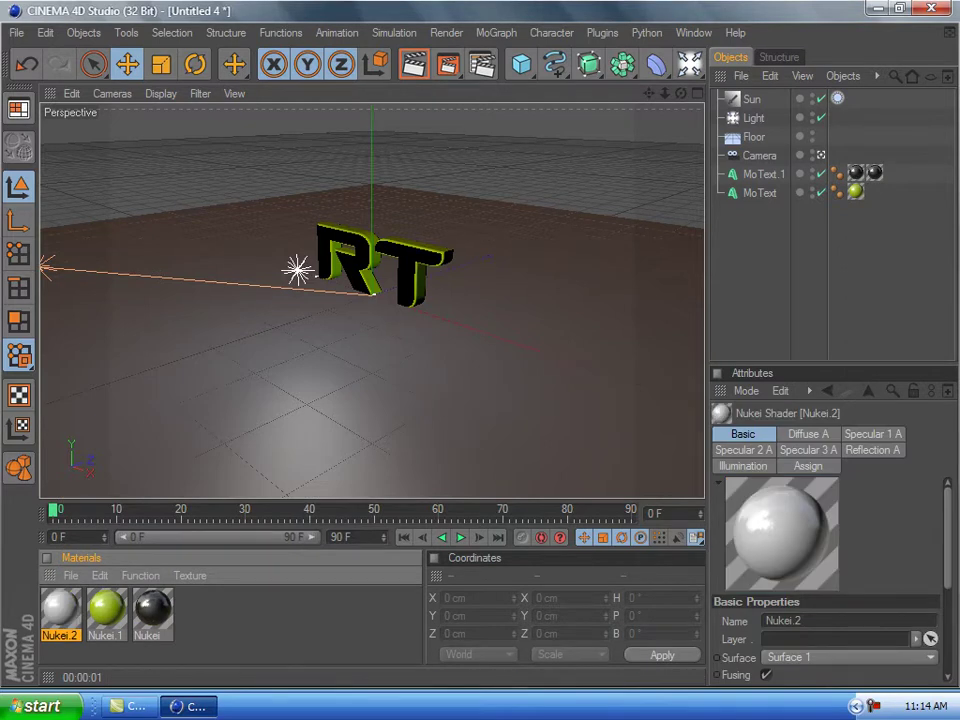
{"action": "left_click_drag", "start_coordinate": [61, 608], "coordinate": [240, 410]}
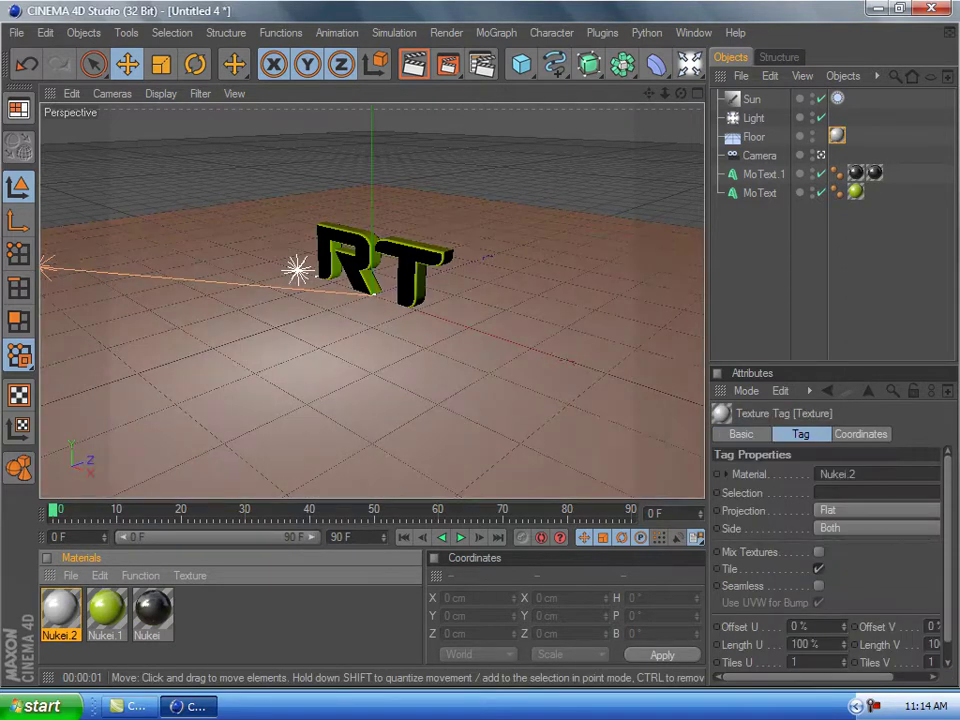
{"action": "left_click", "coordinate": [413, 64]}
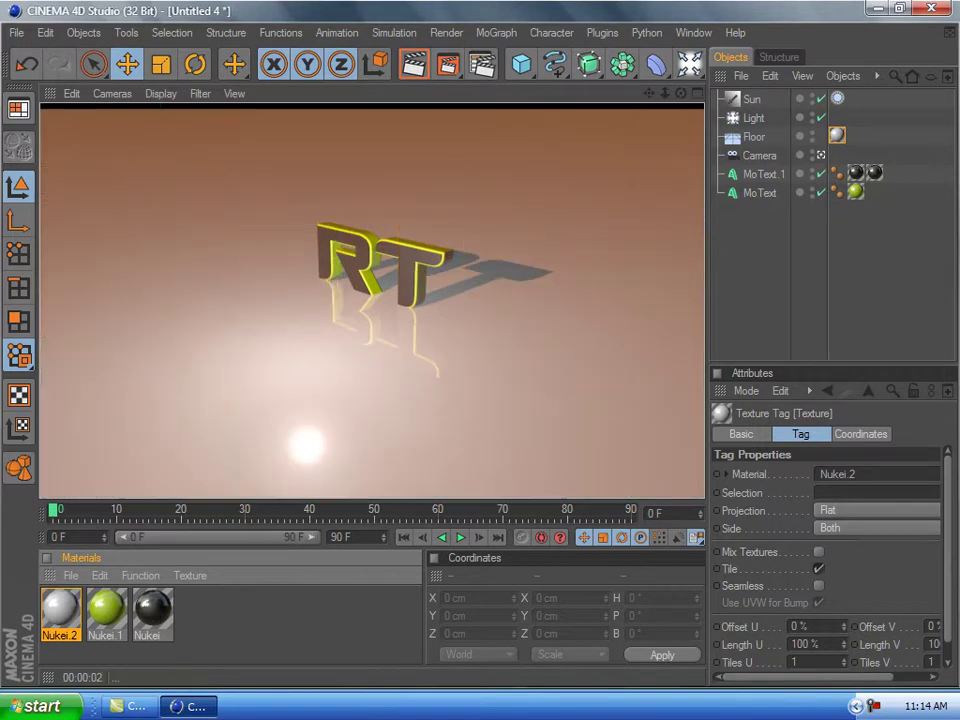
{"action": "left_click", "coordinate": [765, 262]}
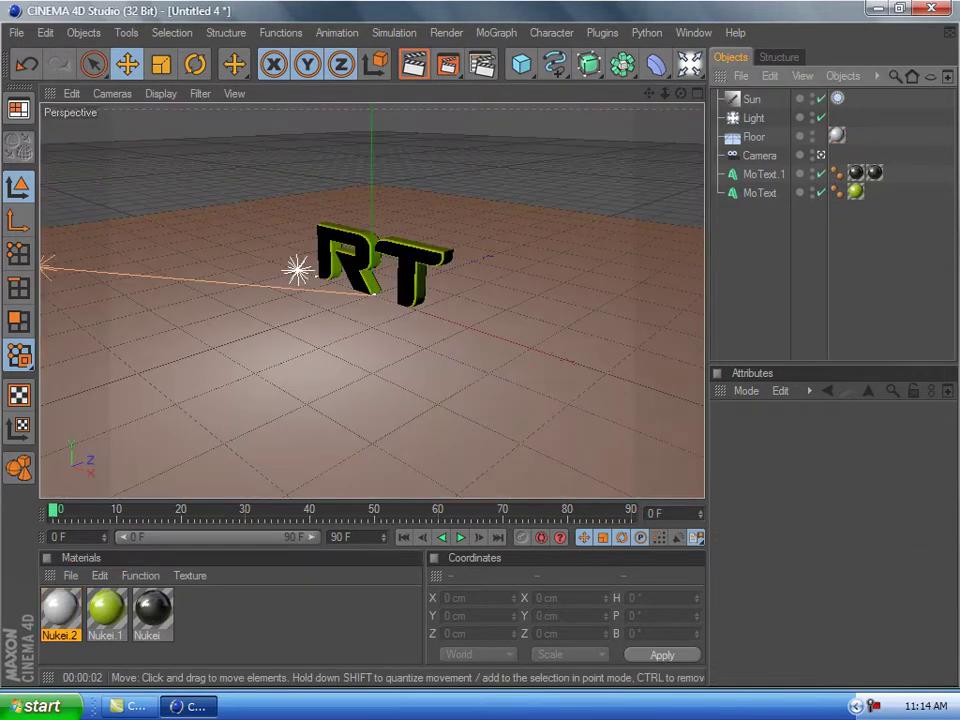
Step: Add a plane at the text and rotate it upright to a pitch of about 87°
{"action": "left_click", "coordinate": [763, 174]}
{"action": "left_click", "coordinate": [689, 65]}
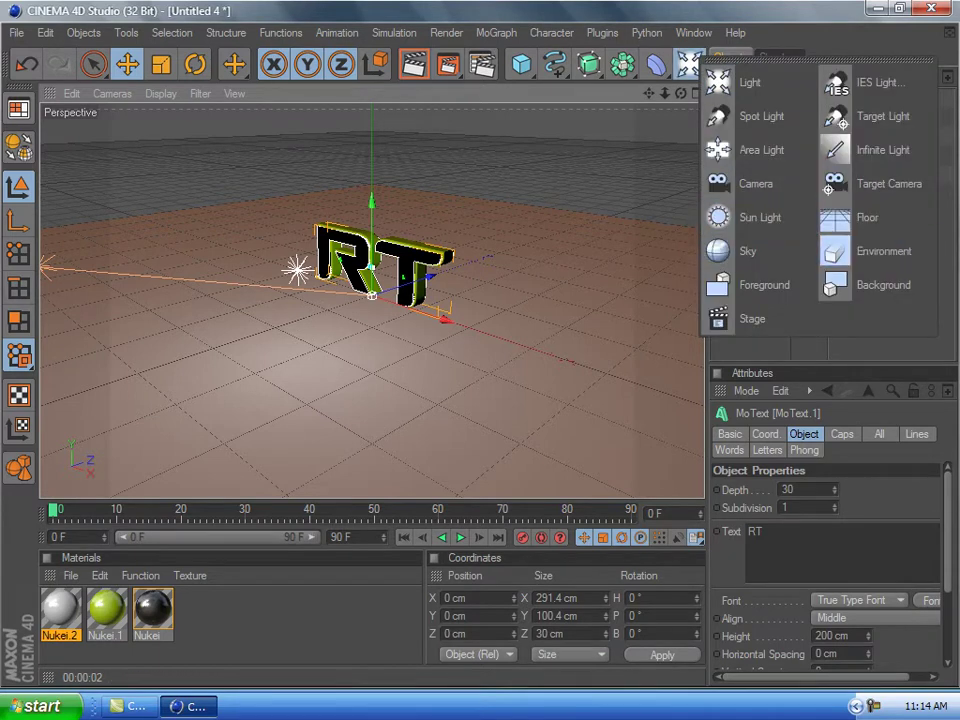
{"action": "left_click", "coordinate": [521, 65]}
{"action": "left_click", "coordinate": [521, 64]}
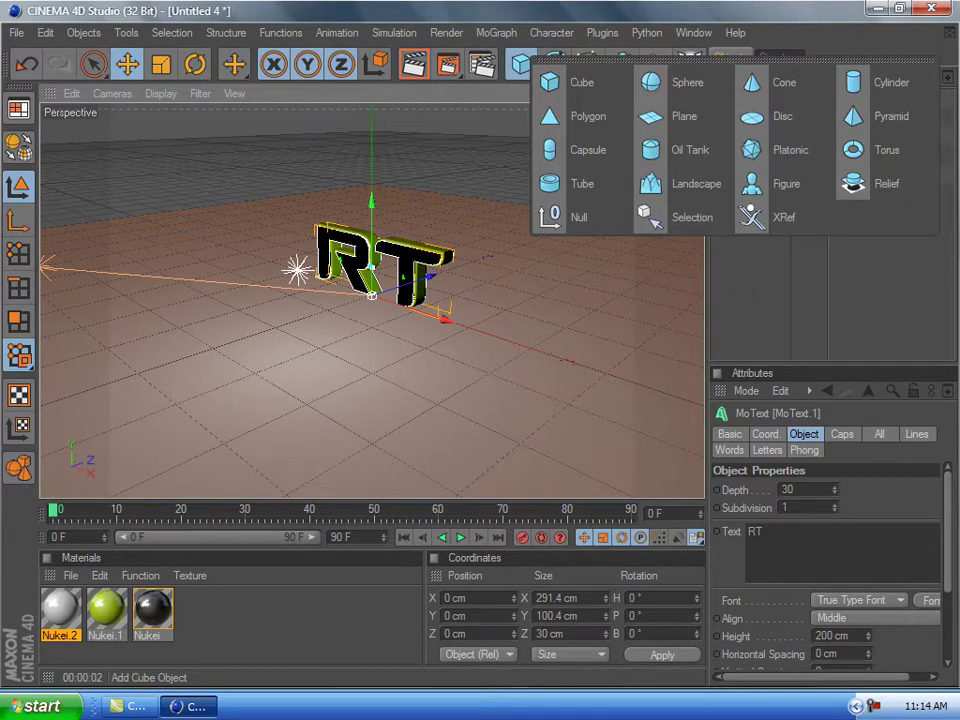
{"action": "left_click", "coordinate": [683, 116]}
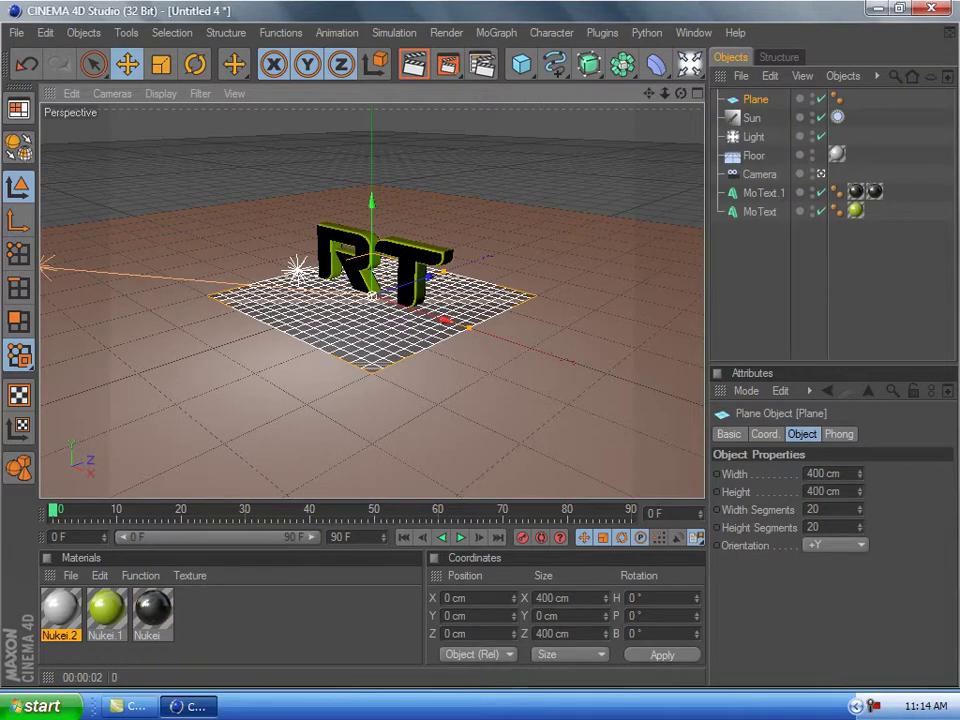
{"action": "left_click", "coordinate": [195, 64]}
{"action": "left_click_drag", "start_coordinate": [350, 256], "coordinate": [340, 343]}
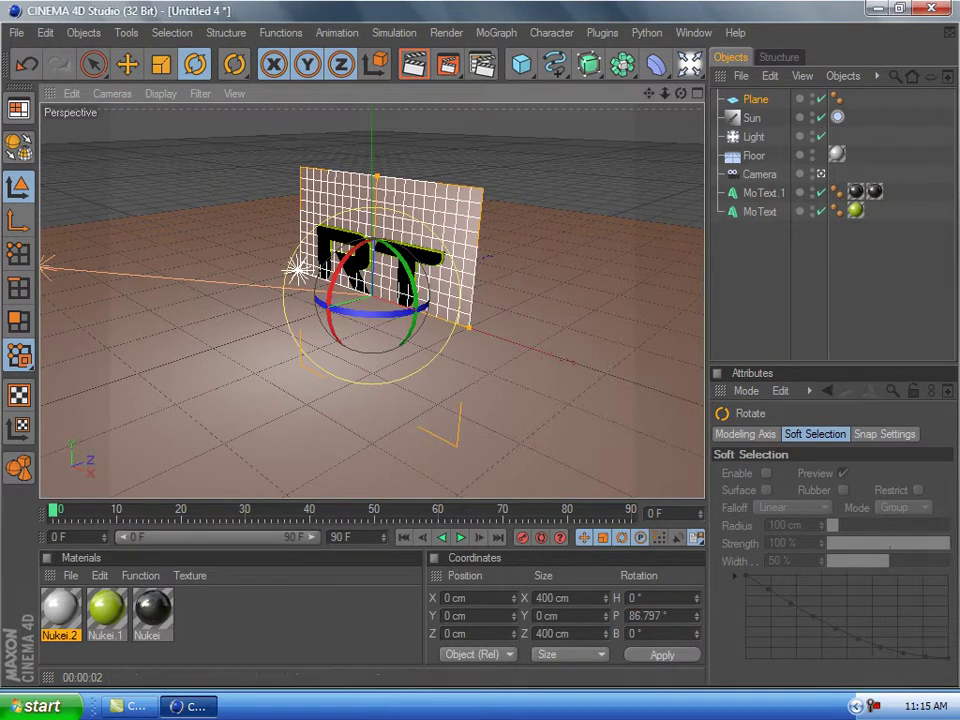
Step: Render a preview of the upright plane, and shift the plane along its X axis to about 28 cm
{"action": "left_click", "coordinate": [413, 65]}
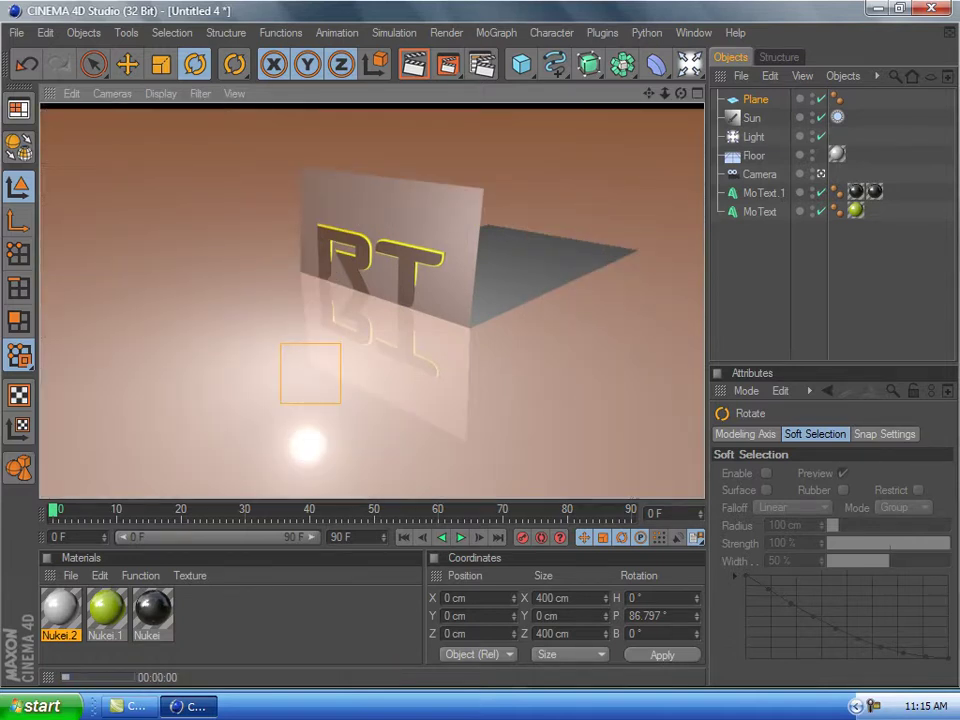
{"action": "left_click", "coordinate": [420, 140]}
{"action": "left_click", "coordinate": [420, 212]}
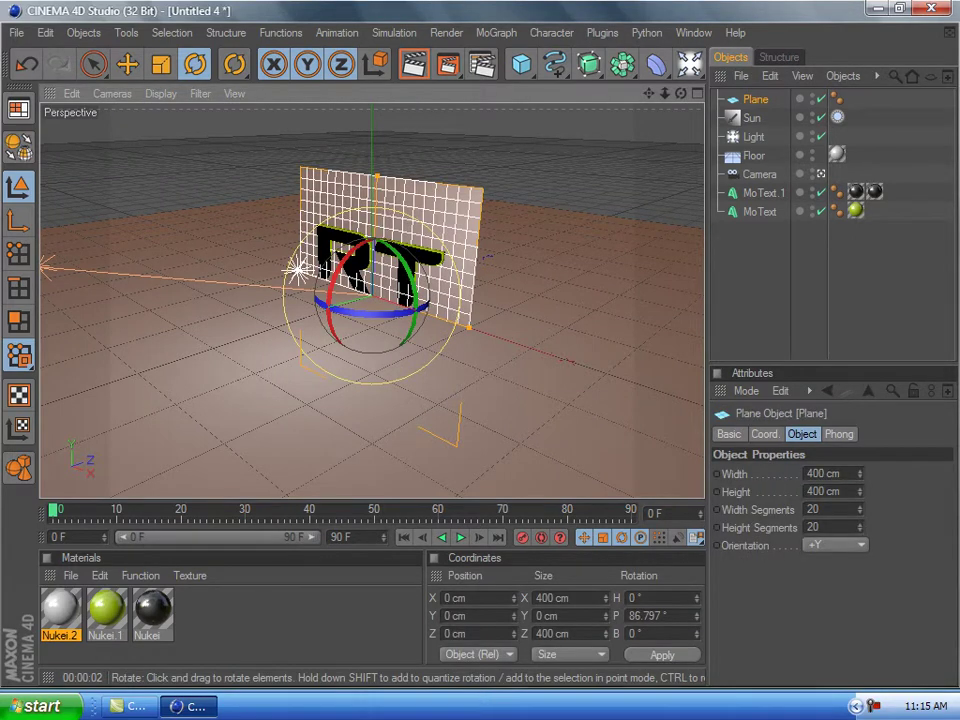
{"action": "left_click", "coordinate": [127, 65]}
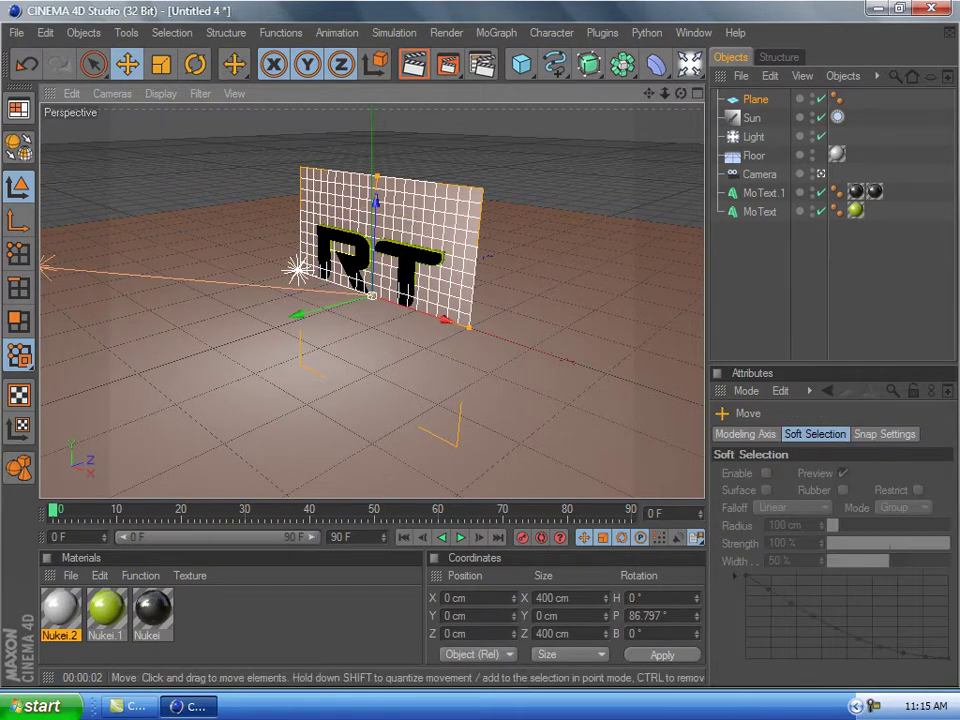
{"action": "mouse_move", "coordinate": [446, 320]}
{"action": "left_mouse_down"}
{"action": "mouse_move", "coordinate": [488, 334]}
{"action": "mouse_move", "coordinate": [458, 325]}
{"action": "left_mouse_up"}
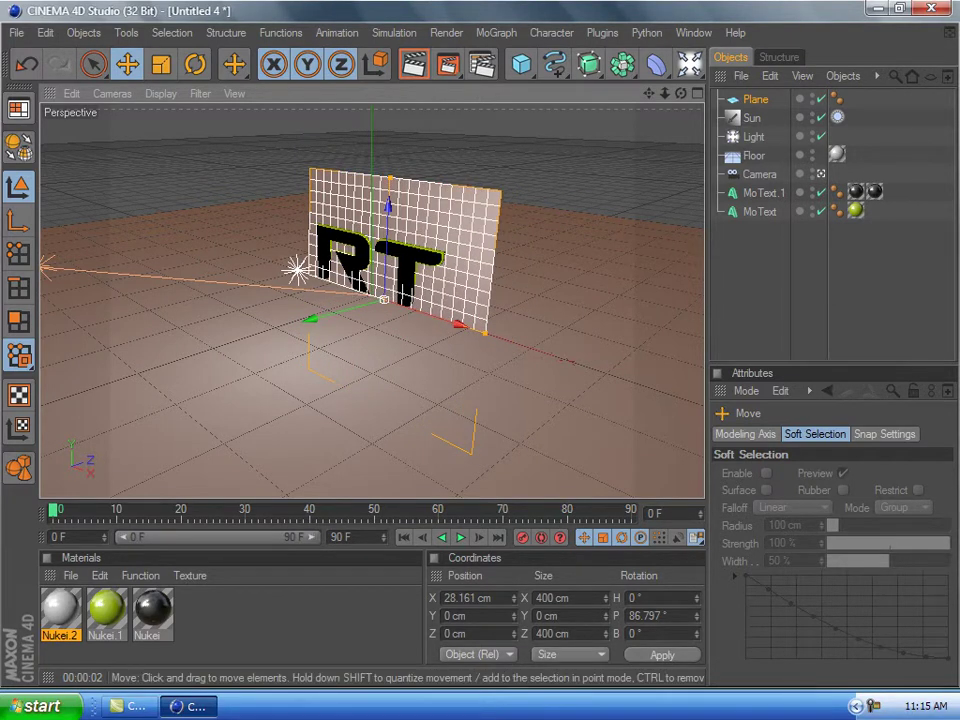
{"action": "left_click", "coordinate": [756, 100]}
{"action": "mouse_move", "coordinate": [820, 492]}
{"action": "left_mouse_down"}
{"action": "mouse_move", "coordinate": [807, 492]}
{"action": "mouse_move", "coordinate": [807, 474]}
{"action": "left_mouse_up"}
{"action": "type", "text": "6410800 c"}
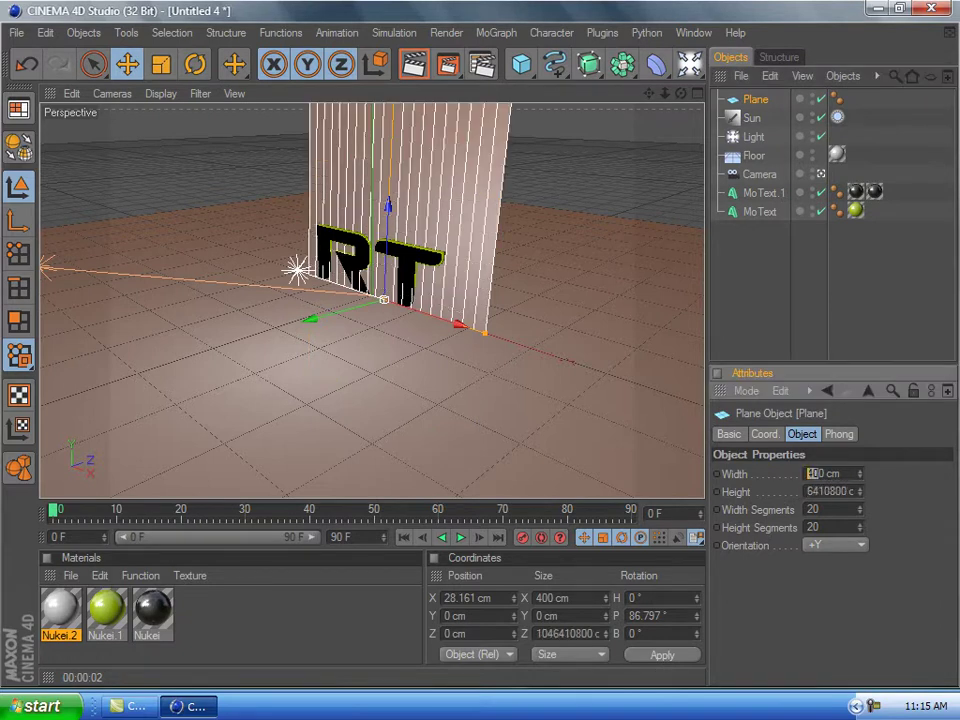
{"action": "type", "text": "99999999"}
{"action": "left_click", "coordinate": [777, 290]}
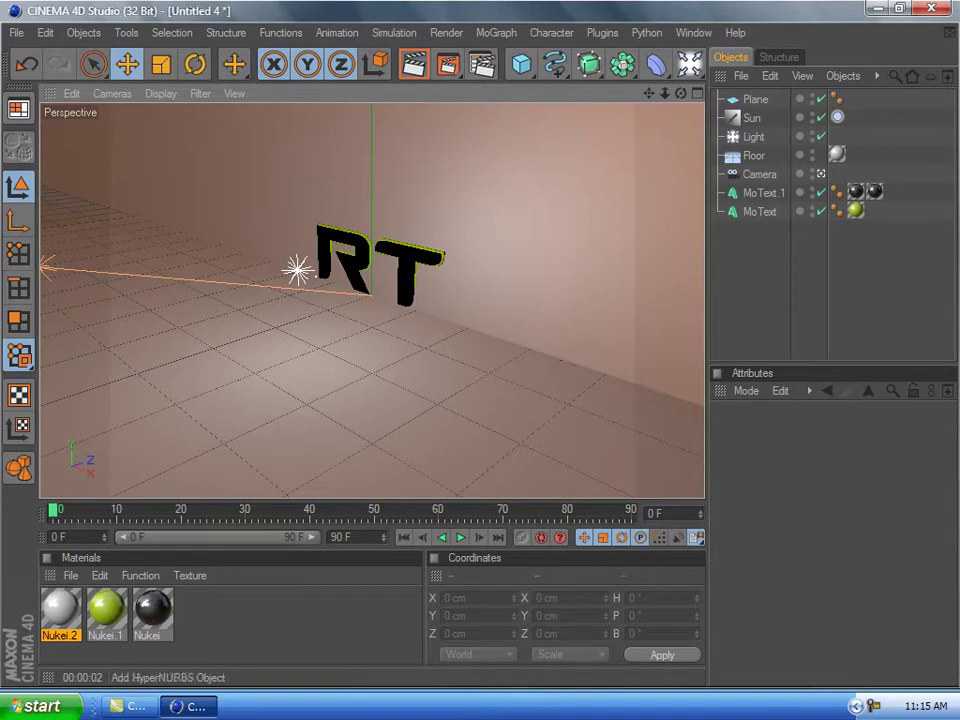
{"action": "left_click", "coordinate": [413, 64]}
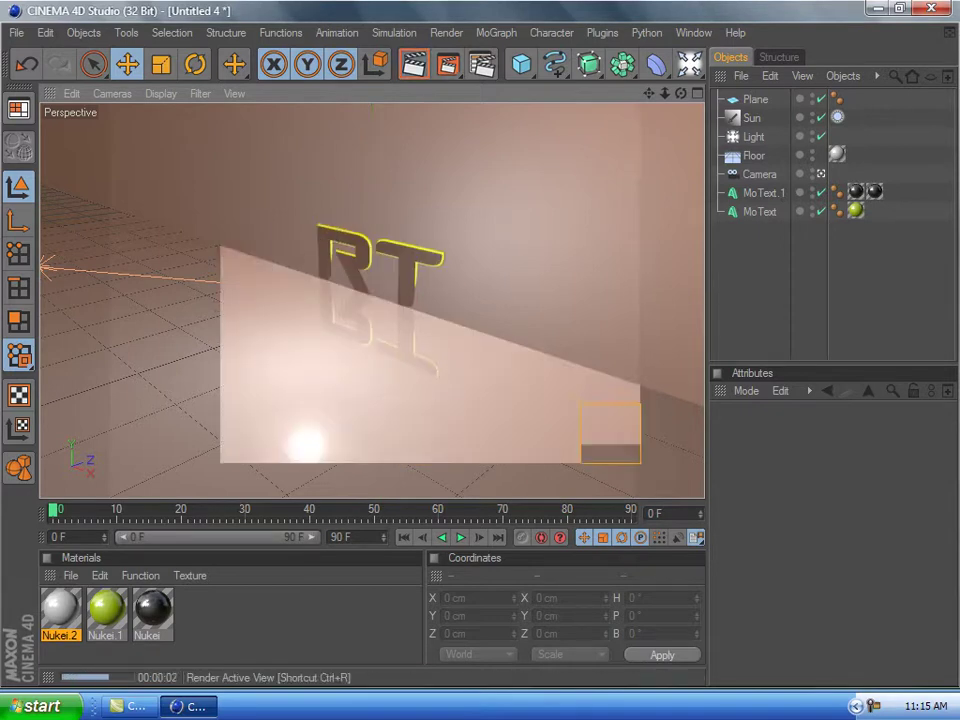
{"action": "left_click", "coordinate": [580, 240]}
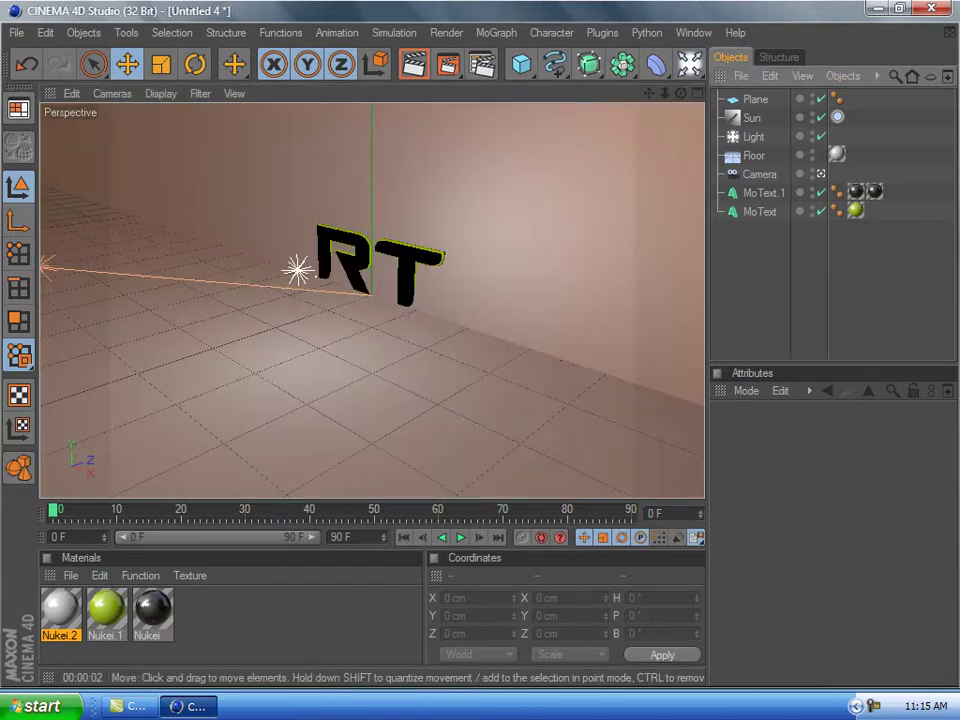
Step: Move both MoText objects forward from the wall along Z to about -157 cm
{"action": "left_click", "coordinate": [760, 212]}
{"action": "left_click_drag", "start_coordinate": [431, 276], "coordinate": [398, 287]}
{"action": "left_click", "coordinate": [763, 192]}
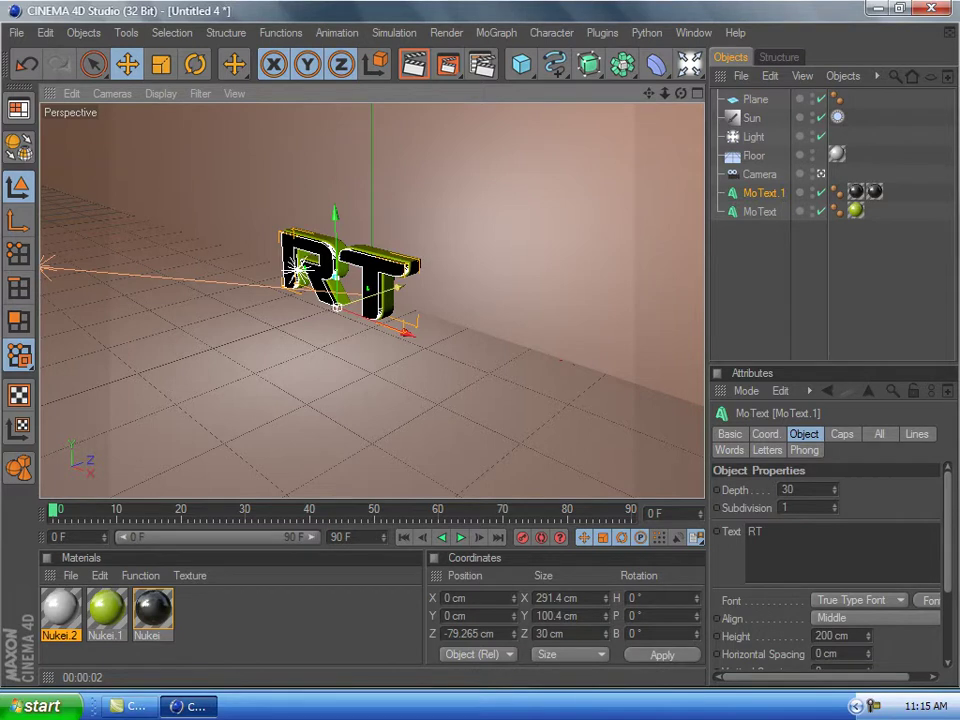
{"action": "left_click", "coordinate": [760, 212], "text": "ctrl"}
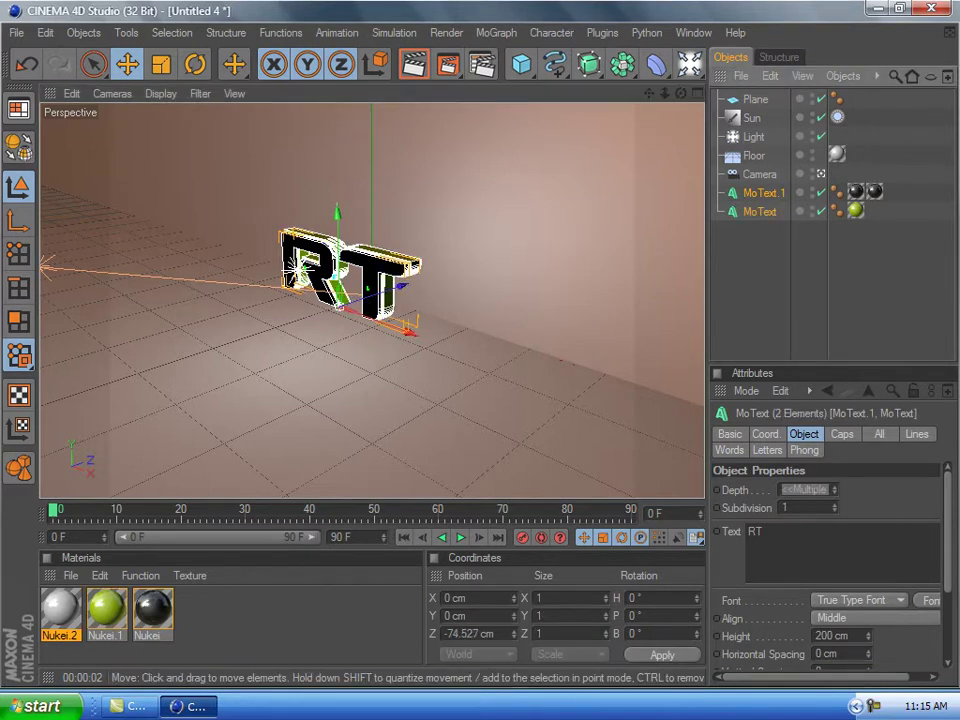
{"action": "left_click_drag", "start_coordinate": [401, 287], "coordinate": [363, 298]}
Step: Orbit the camera to a more frontal view of the text and render a preview
{"action": "left_click_drag", "start_coordinate": [681, 93], "coordinate": [724, 74]}
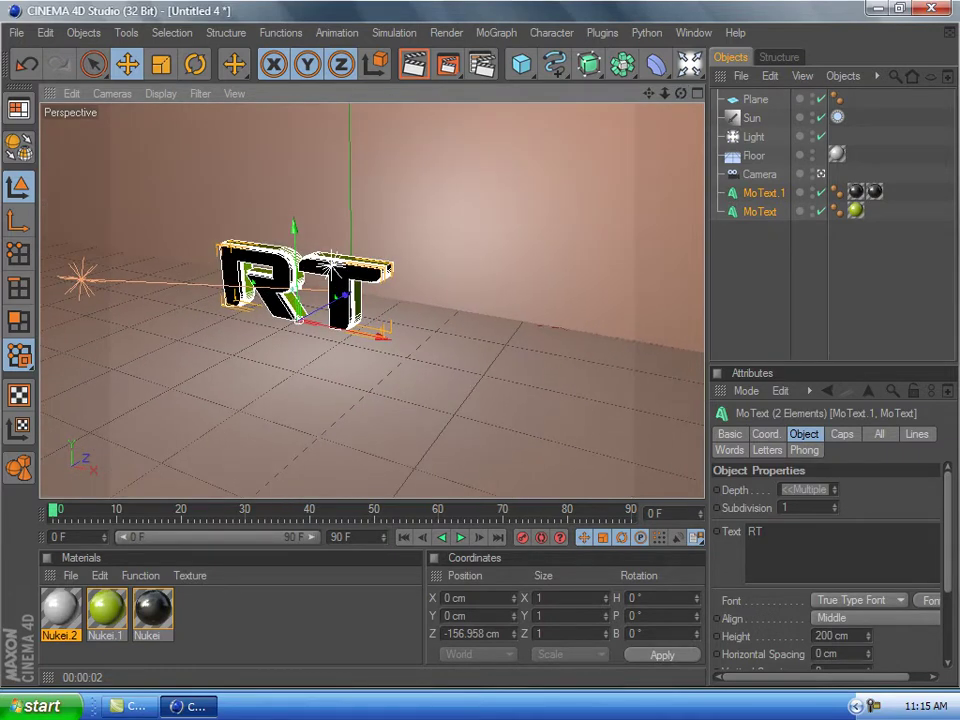
{"action": "left_click", "coordinate": [414, 65]}
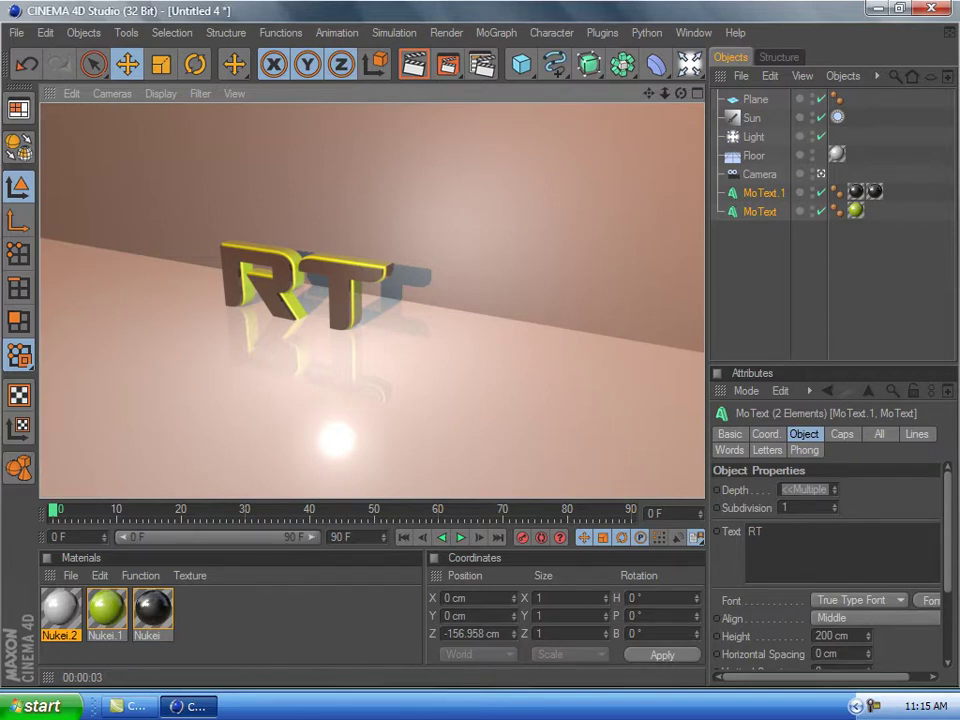
{"action": "left_click", "coordinate": [480, 410]}
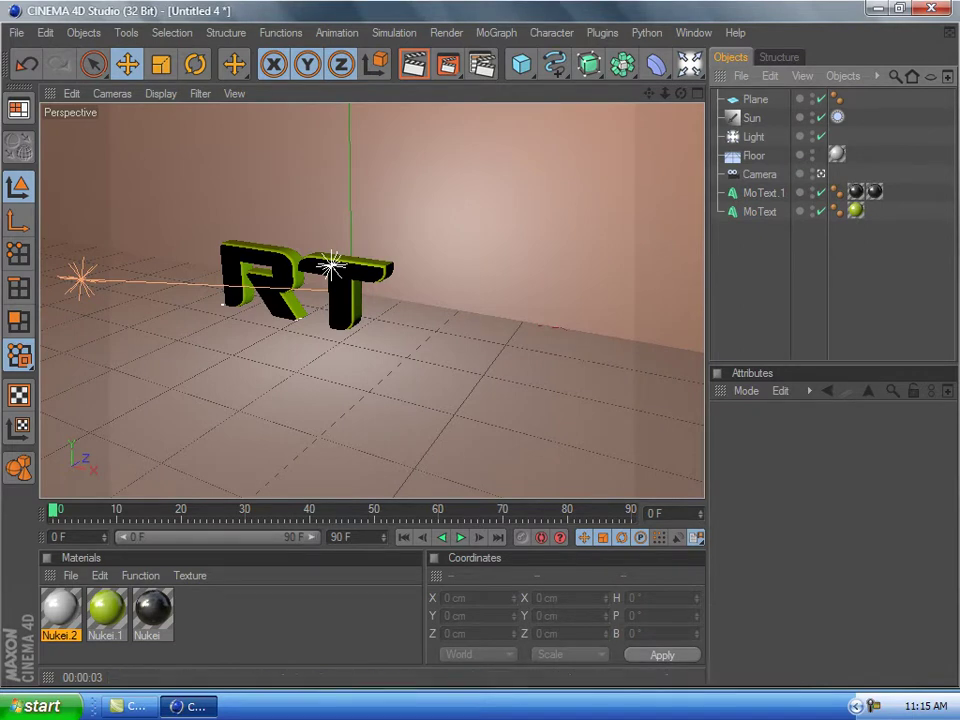
Step: Set the render output size to 1280 by 720 pixels
{"action": "left_click", "coordinate": [482, 64]}
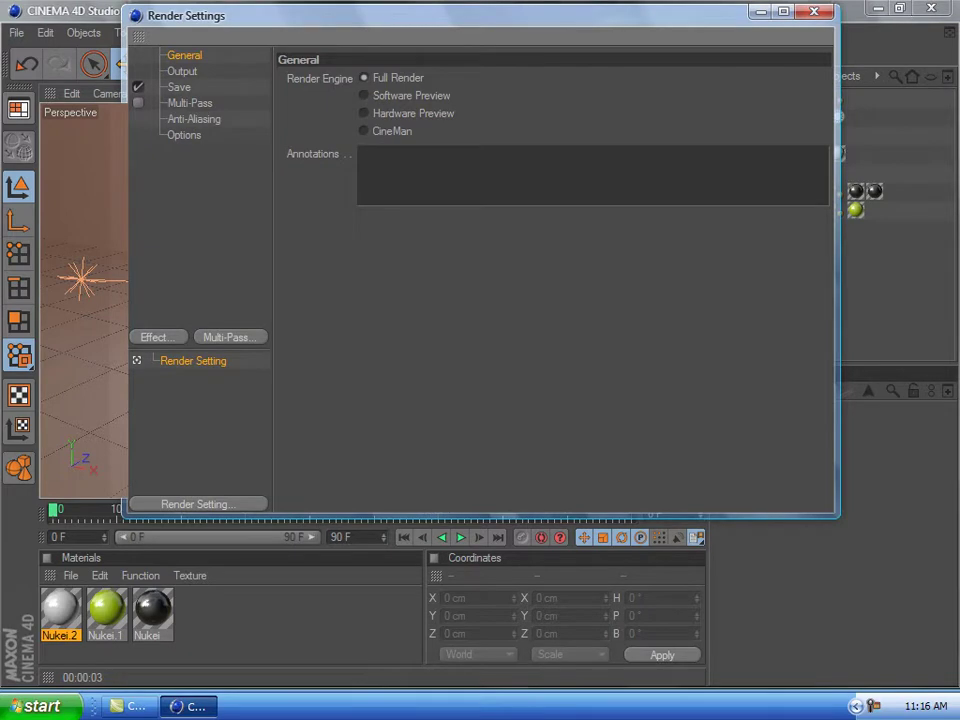
{"action": "left_click", "coordinate": [184, 135]}
{"action": "left_click", "coordinate": [194, 119]}
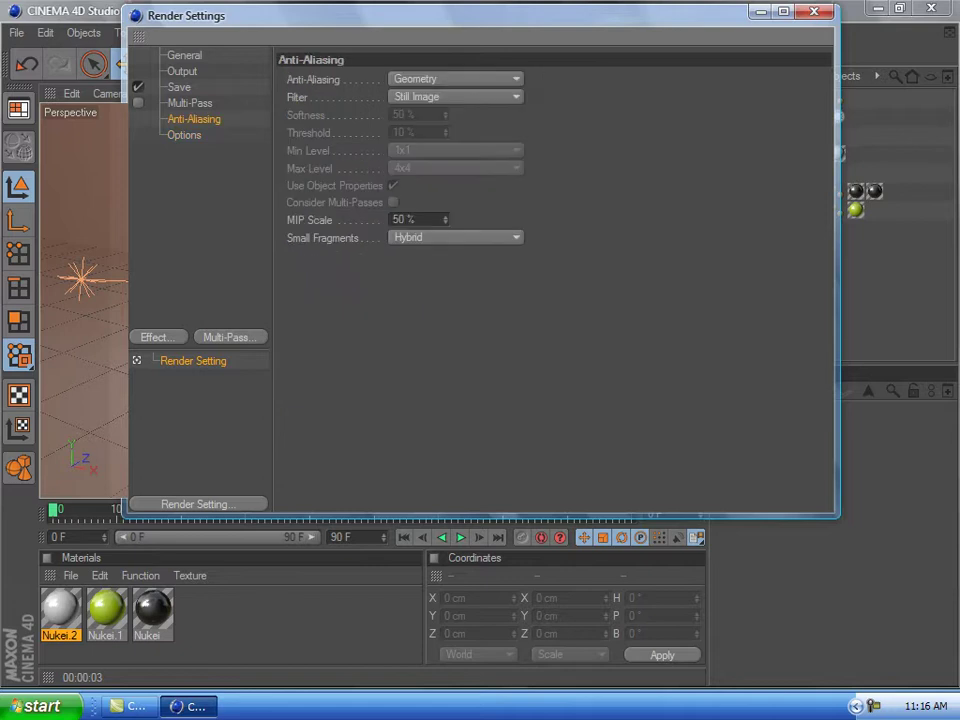
{"action": "left_click", "coordinate": [182, 71]}
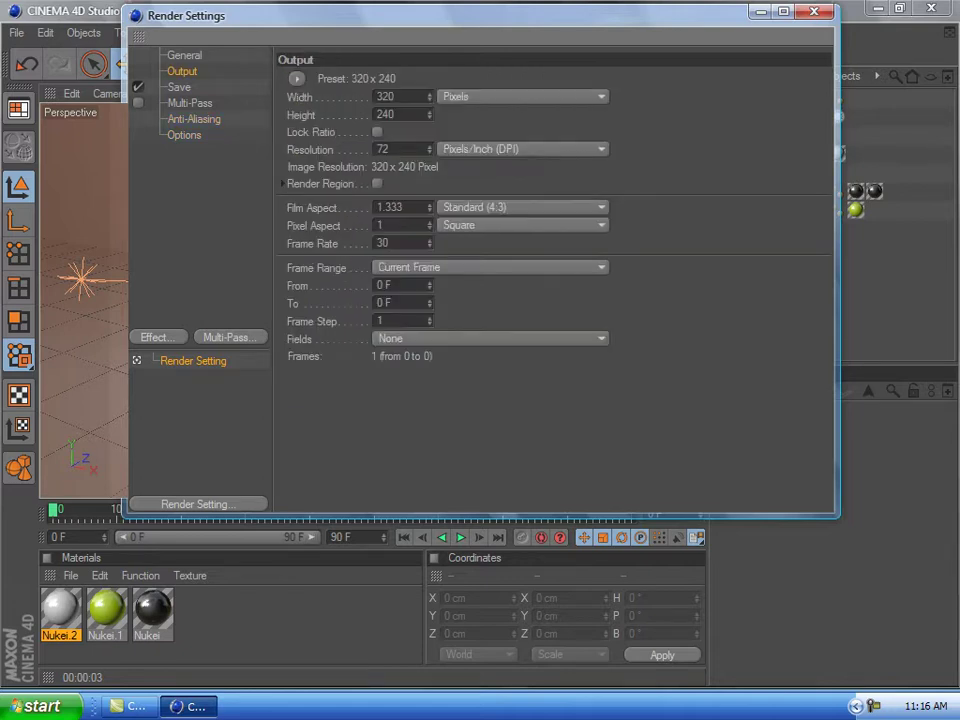
{"action": "left_click_drag", "start_coordinate": [397, 97], "coordinate": [373, 97]}
{"action": "type", "text": "1280"}
{"action": "key", "text": "Tab"}
{"action": "type", "text": "720"}
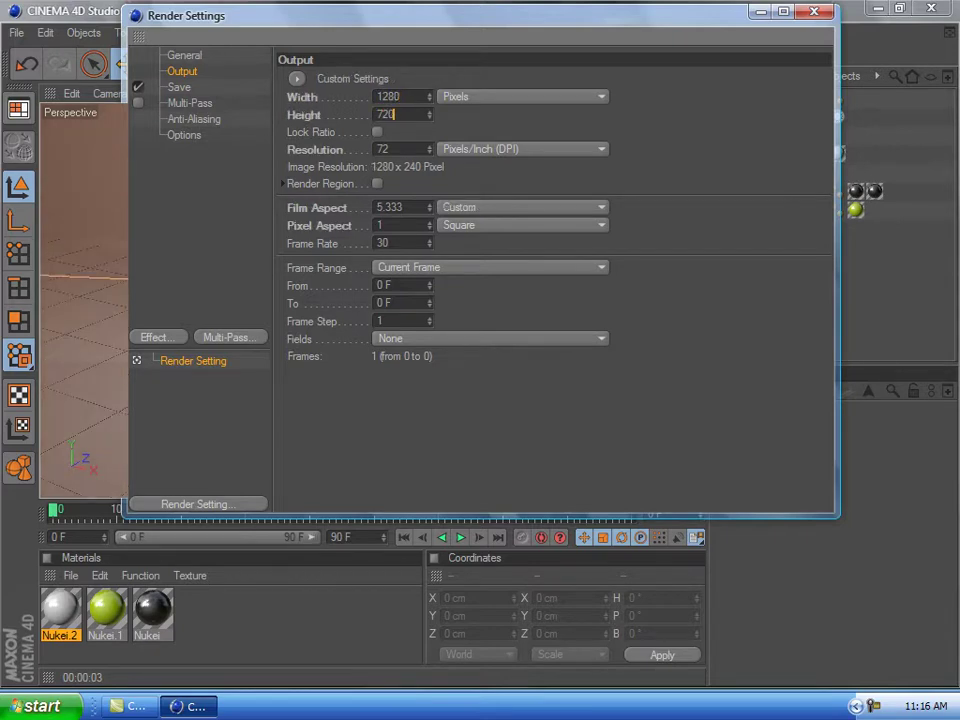
Step: Set the save format of the rendered image to PNG
{"action": "left_click", "coordinate": [179, 87]}
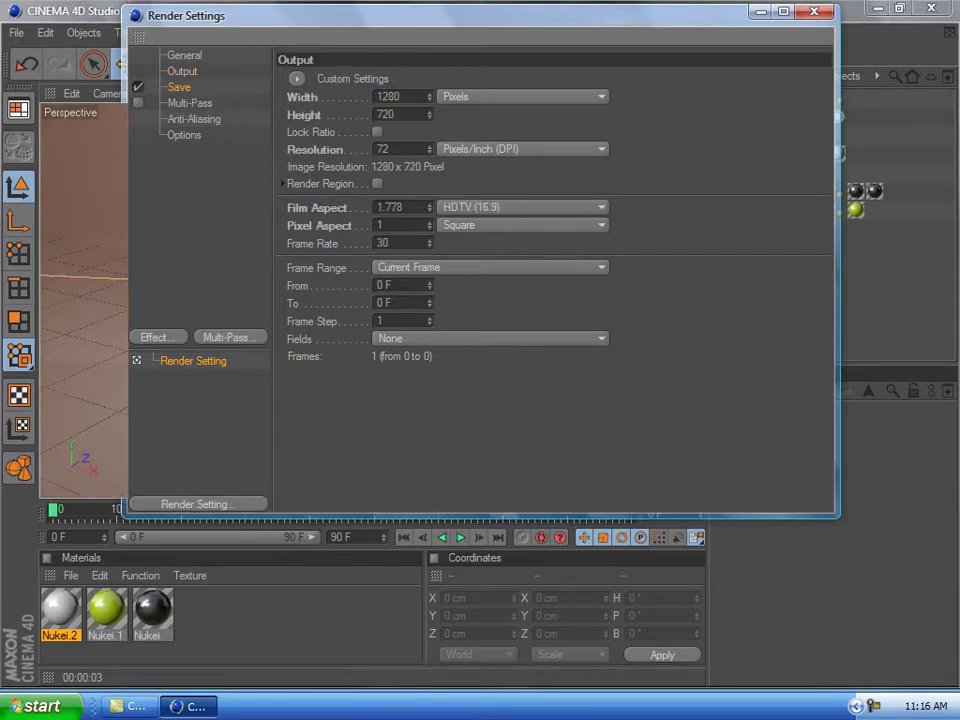
{"action": "left_click", "coordinate": [452, 131]}
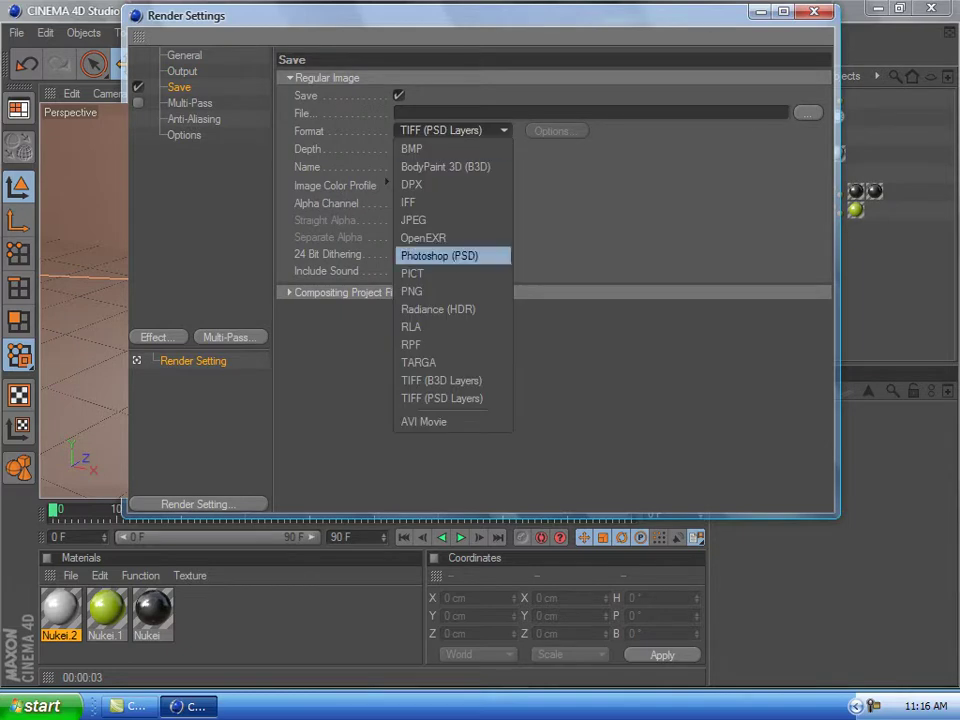
{"action": "left_click", "coordinate": [440, 291]}
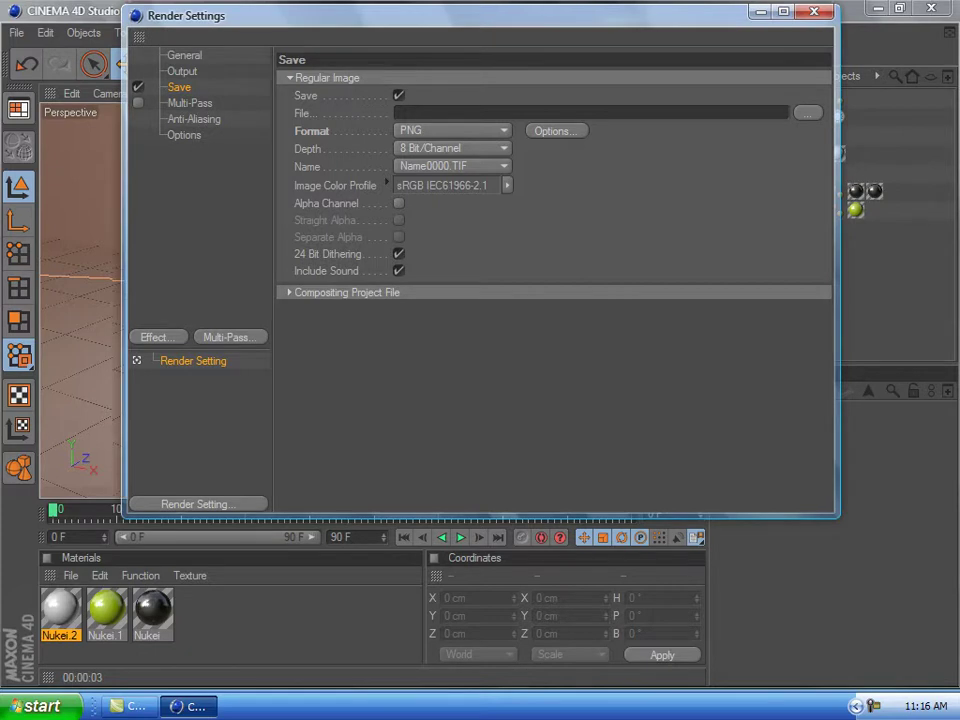
Step: Set the render's save file to RTT on the Desktop and close the render settings
{"action": "left_click", "coordinate": [808, 113]}
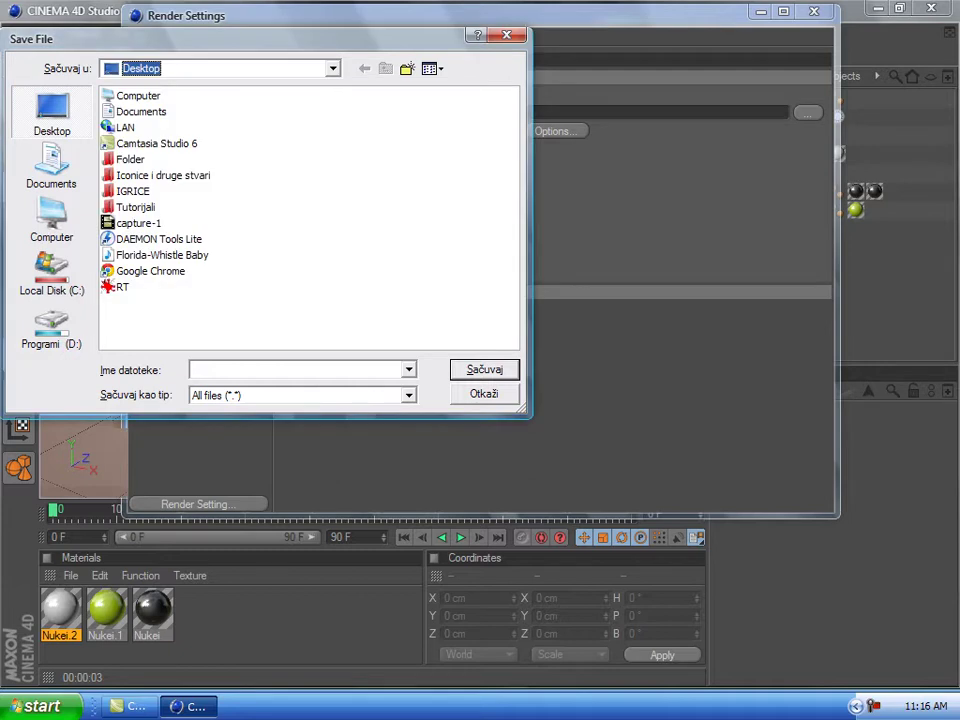
{"action": "left_click", "coordinate": [296, 370]}
{"action": "type", "text": "RTT"}
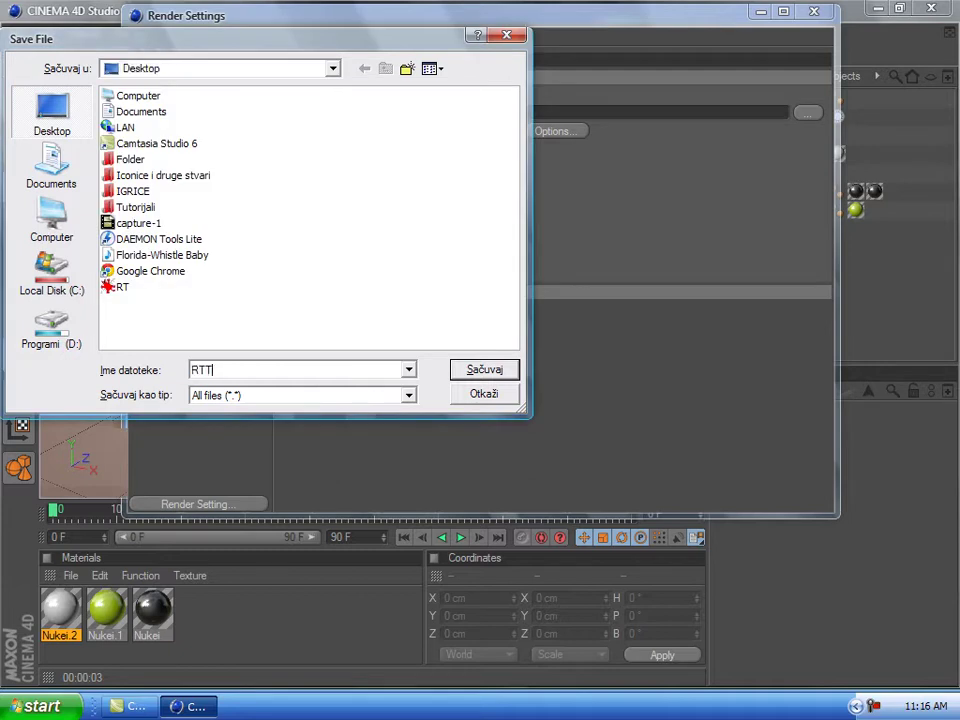
{"action": "key", "text": "Return"}
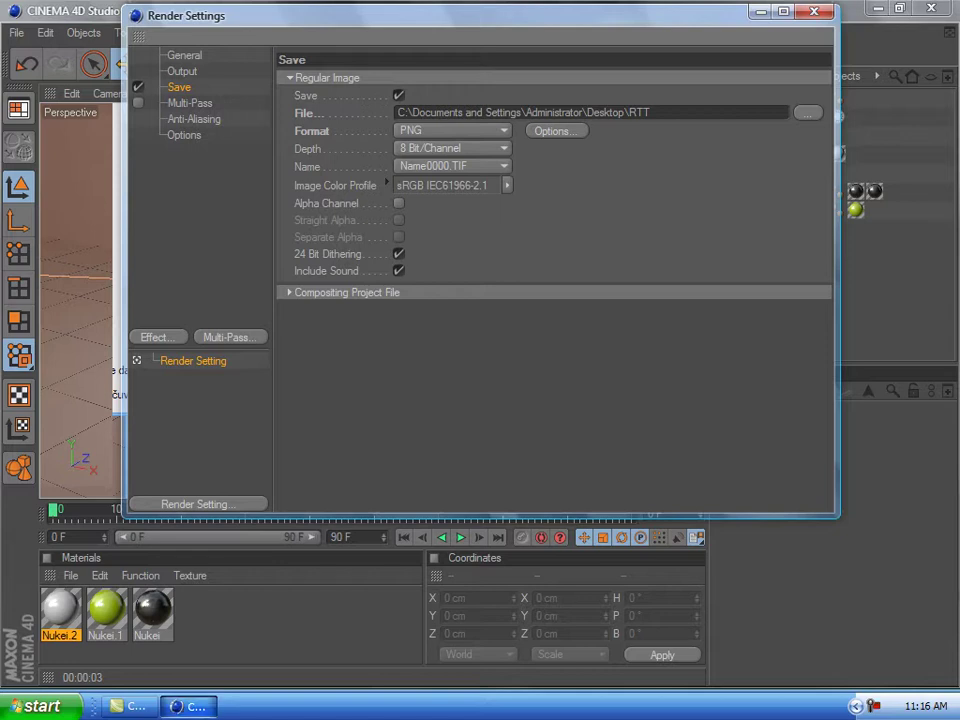
{"action": "left_click", "coordinate": [814, 12]}
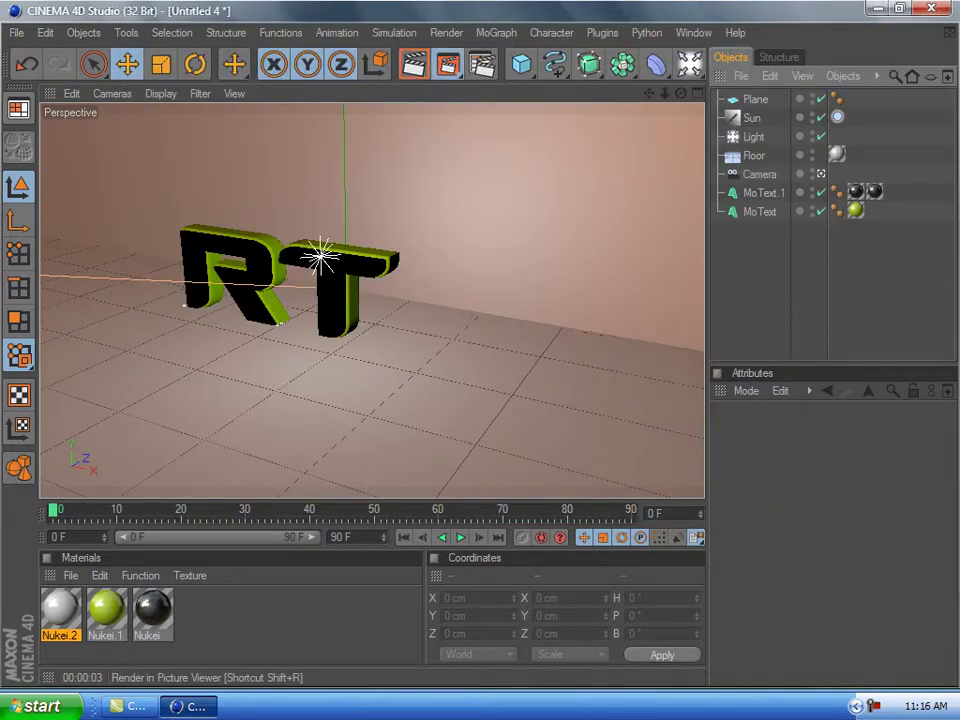
Step: Render the scene to the Picture Viewer and close the viewer once the render is complete
{"action": "left_click", "coordinate": [447, 64]}
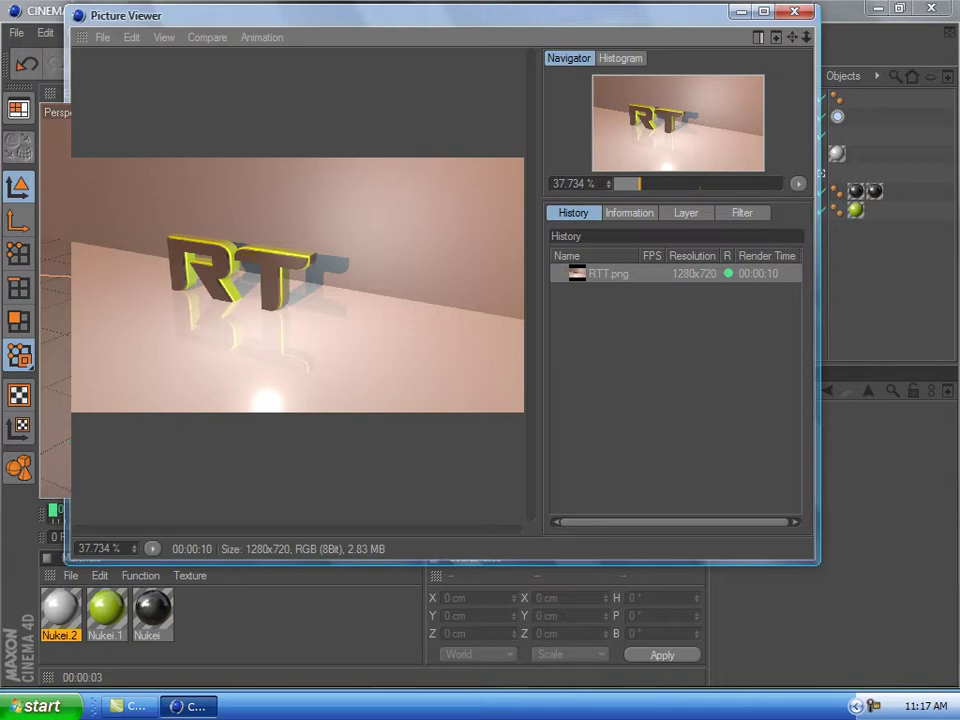
{"action": "key", "text": "alt+F4"}
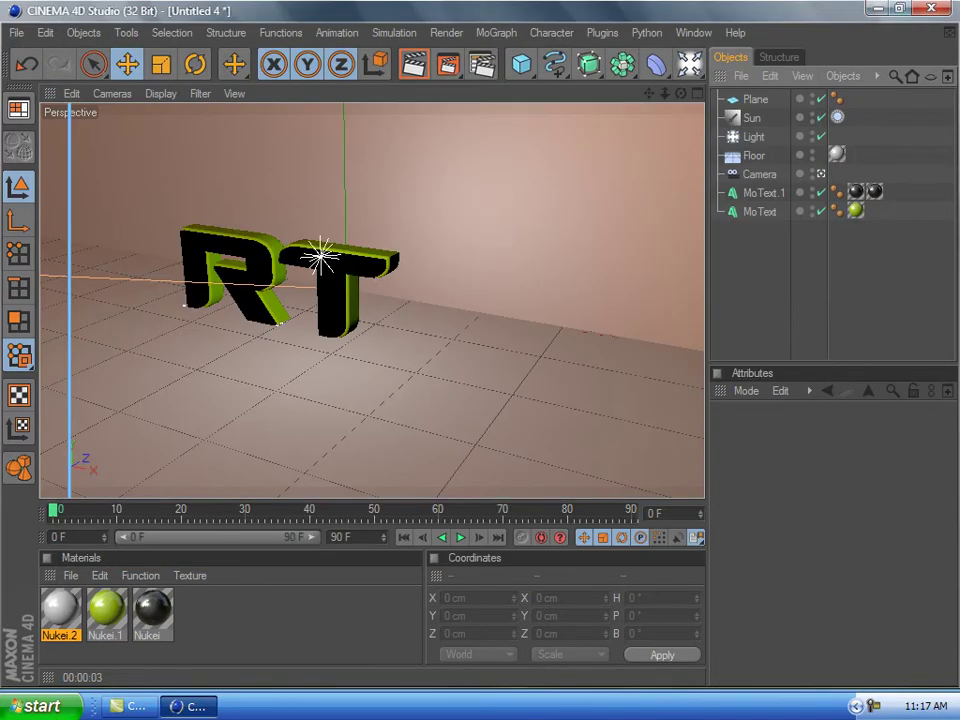
Step: Switch to the desktop, move the RTT image to an open area, and open it in IrfanView to examine the render
{"action": "key", "text": "super+d"}
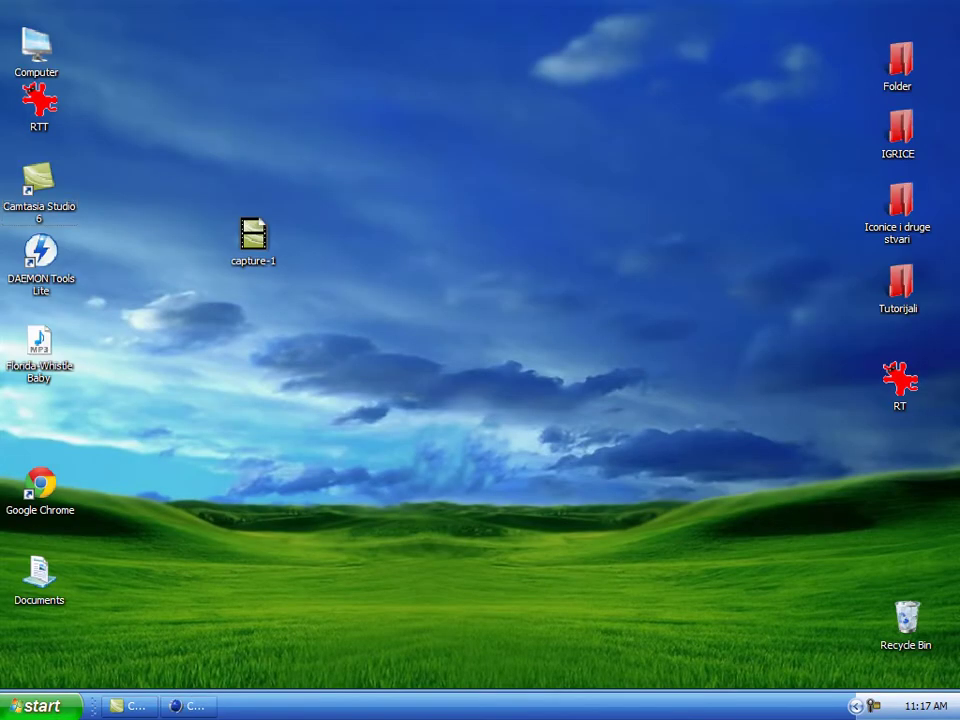
{"action": "left_click_drag", "start_coordinate": [39, 100], "coordinate": [481, 228]}
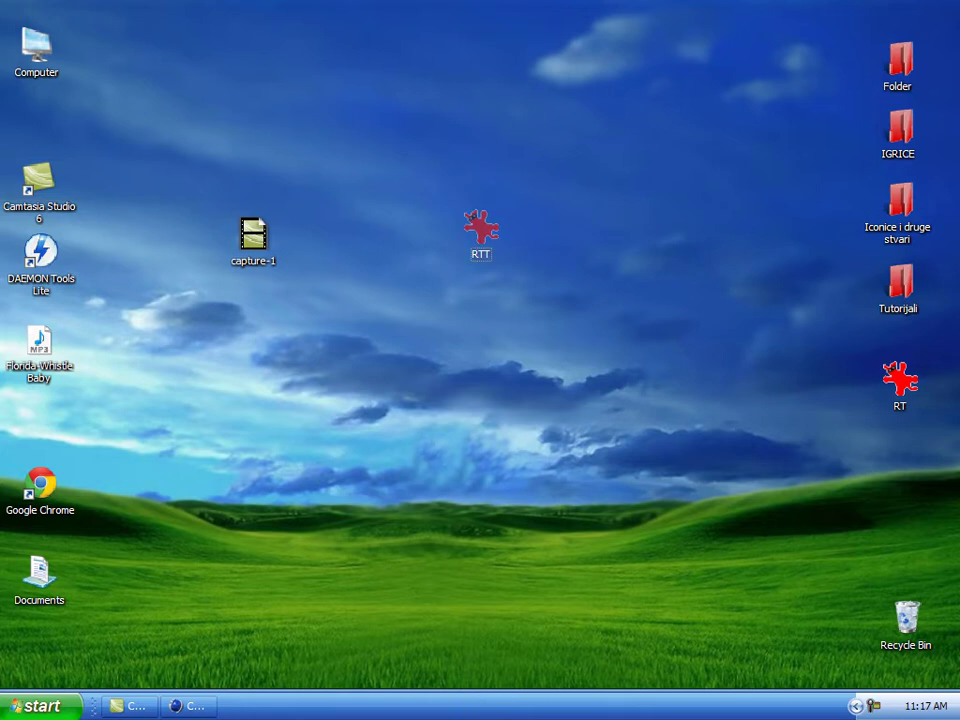
{"action": "double_click", "coordinate": [481, 228]}
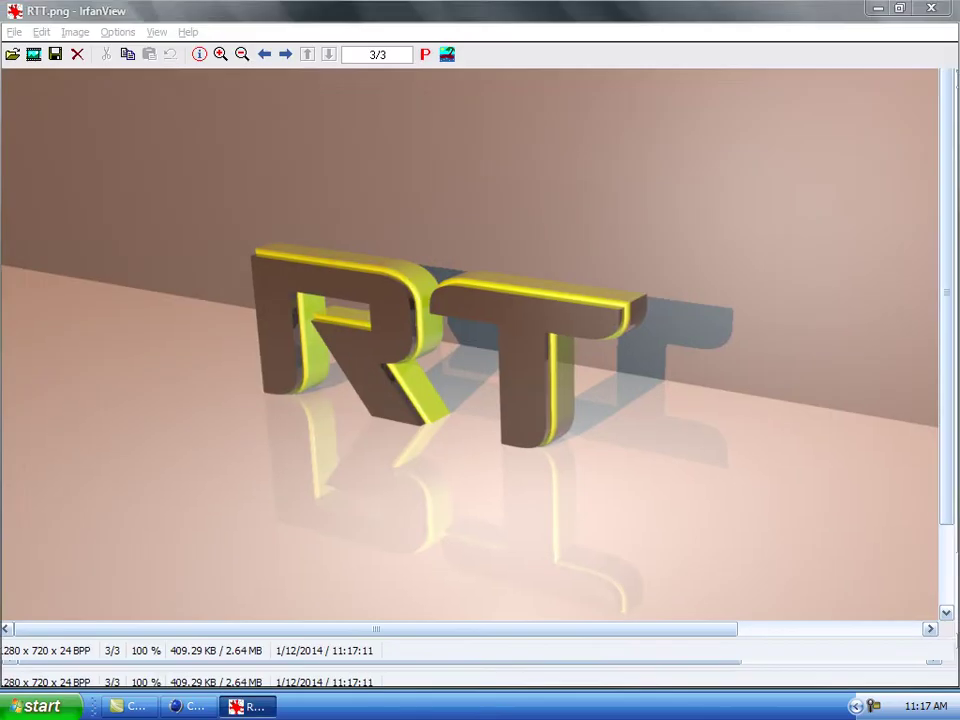
{"action": "scroll", "coordinate": [481, 228], "scroll_direction": "down", "scroll_amount": 3}
{"action": "scroll", "coordinate": [481, 228], "scroll_direction": "up", "scroll_amount": 3}
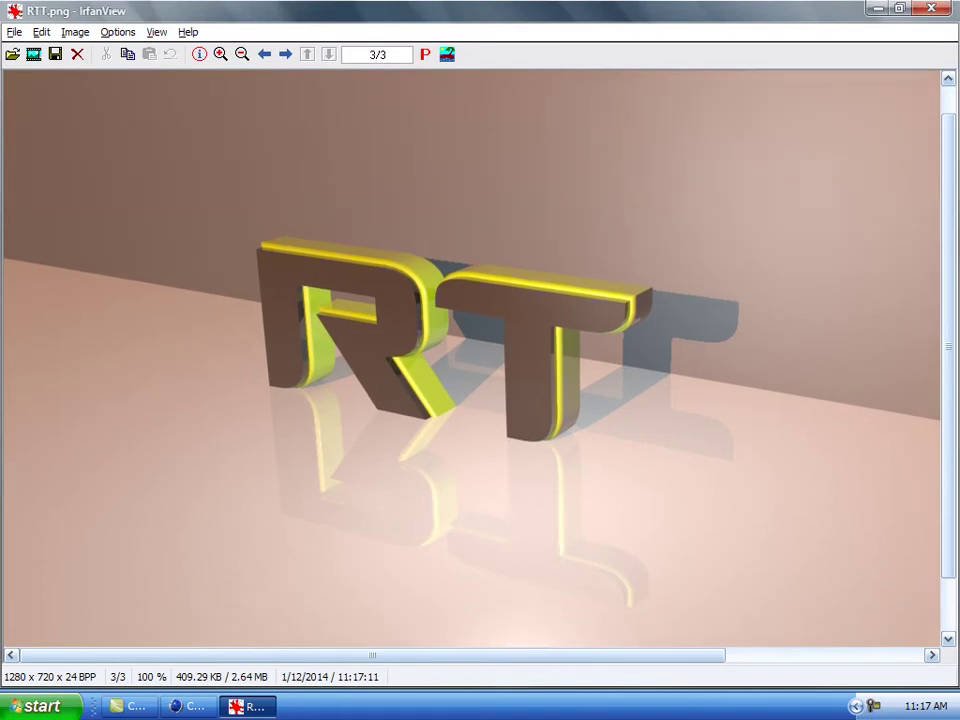
{"action": "left_click", "coordinate": [931, 8]}
Step: Send the capture-1 file on the desktop to the Recycle Bin and view the RTT image once more
{"action": "left_click_drag", "start_coordinate": [253, 234], "coordinate": [906, 620]}
{"action": "left_click", "coordinate": [481, 228]}
{"action": "key", "text": "Return"}
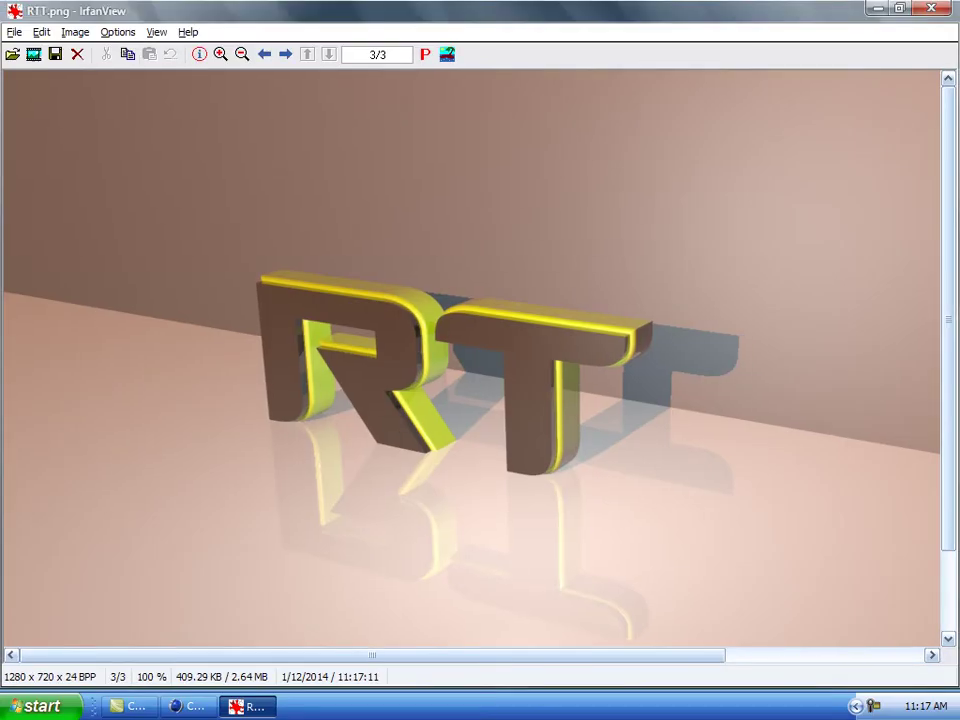
{"action": "key", "text": "Escape"}
Step: Switch back to CINEMA 4D and quit it without saving the changes to the project
{"action": "key", "text": "alt+Tab"}
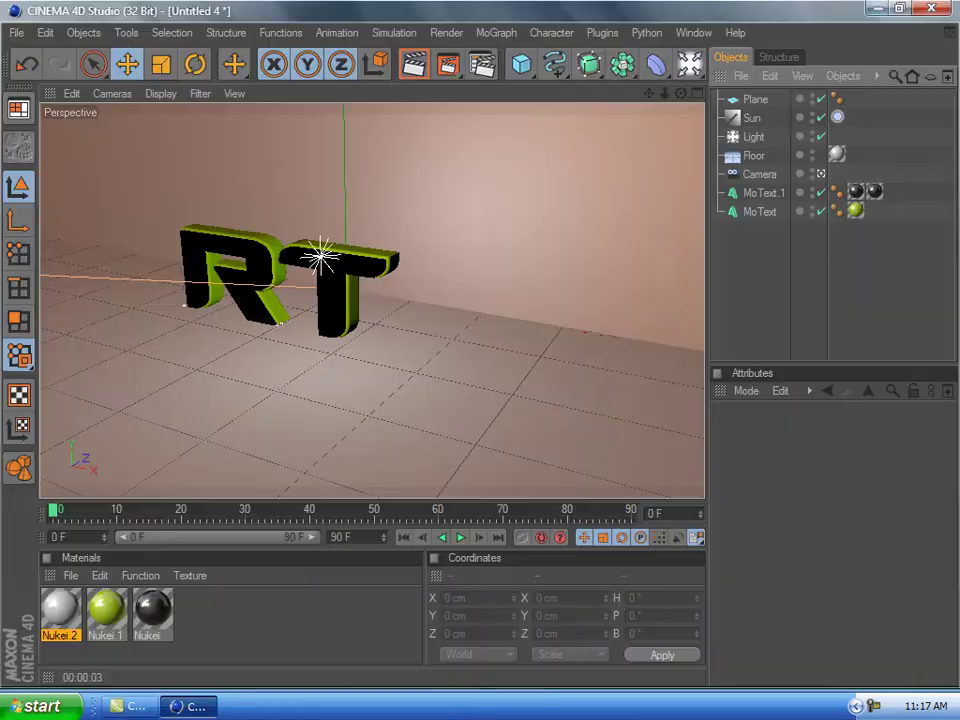
{"action": "key", "text": "alt+F4"}
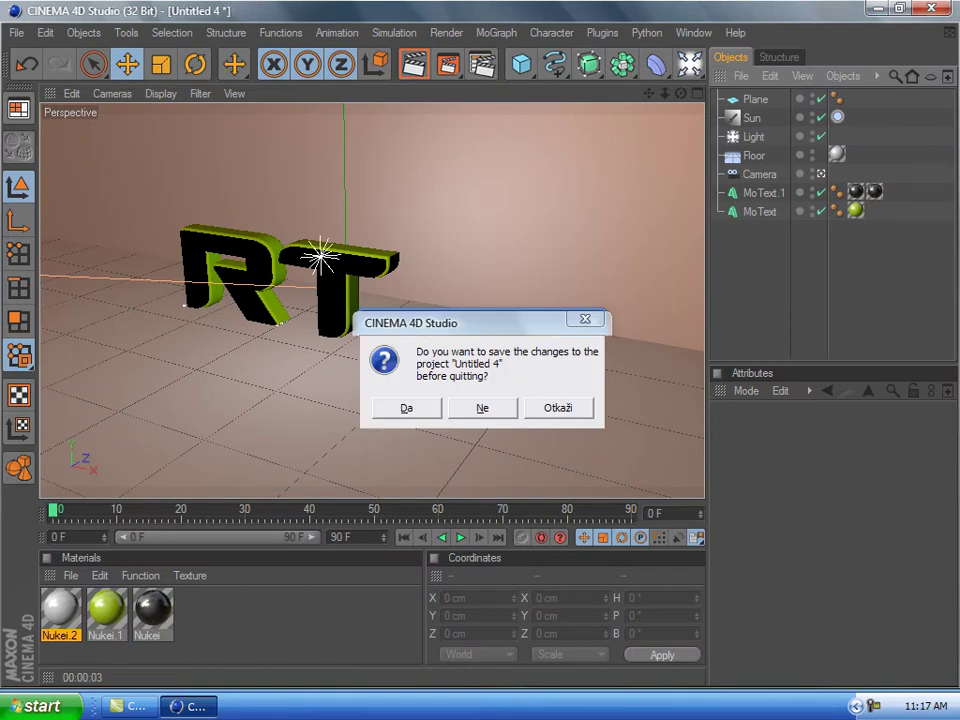
{"action": "key", "text": "n"}
{"action": "key", "text": "n"}
{"action": "key", "text": "n"}
{"action": "key", "text": "n"}
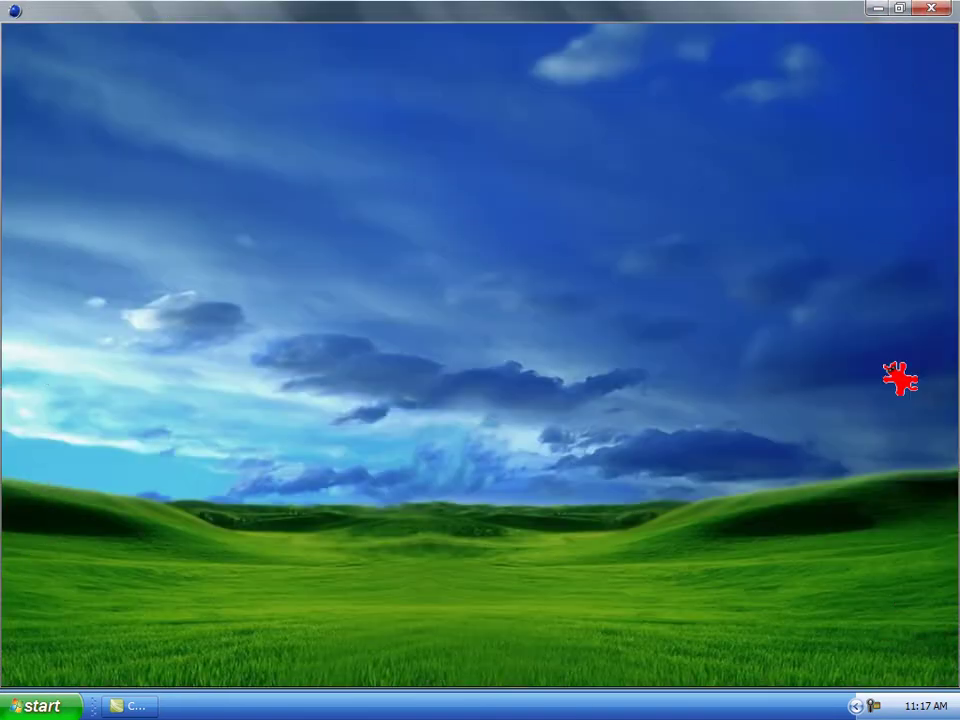
Step: Send the old RT file to the Recycle Bin and place the RTT image below the Tutorijali folder on the desktop
{"action": "left_click_drag", "start_coordinate": [481, 228], "coordinate": [739, 385]}
{"action": "left_click_drag", "start_coordinate": [900, 378], "coordinate": [904, 614]}
{"action": "left_click_drag", "start_coordinate": [739, 385], "coordinate": [900, 352]}
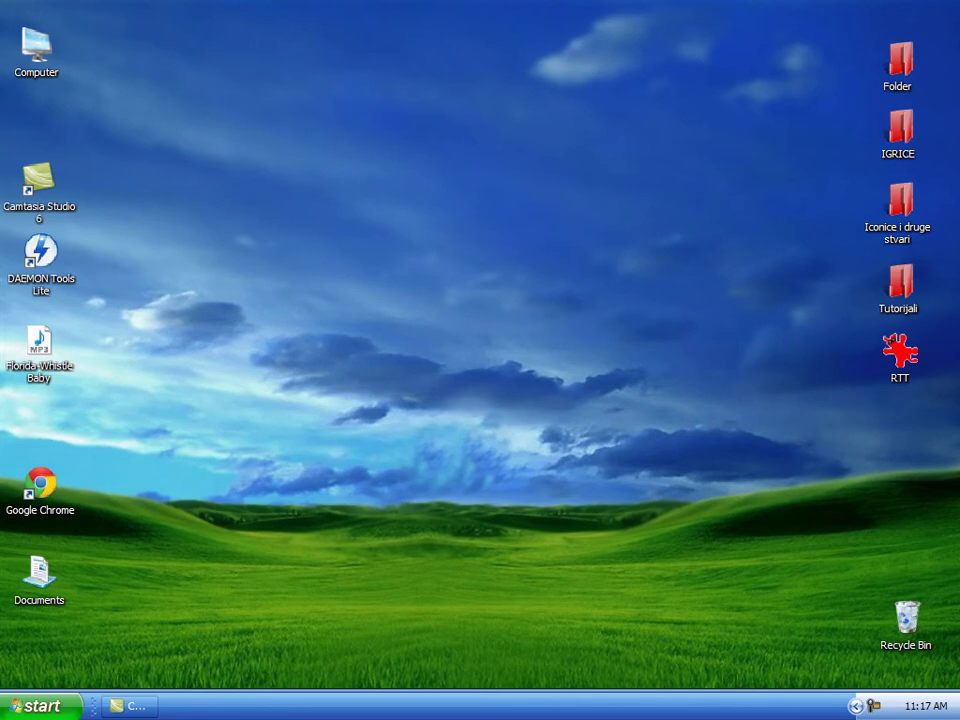
{"action": "right_click", "coordinate": [874, 704]}
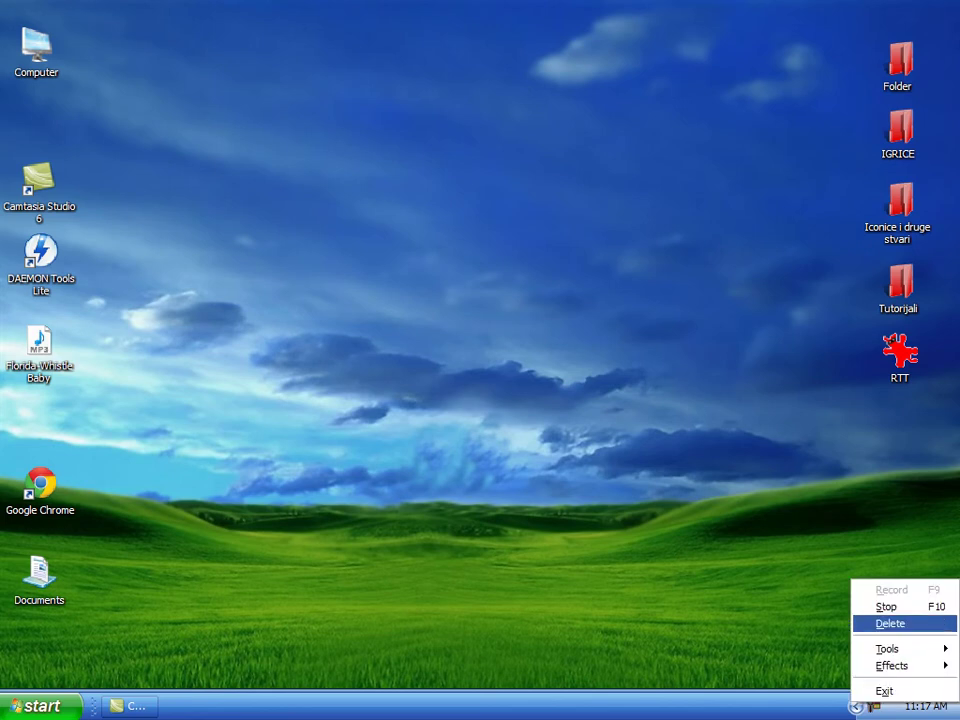